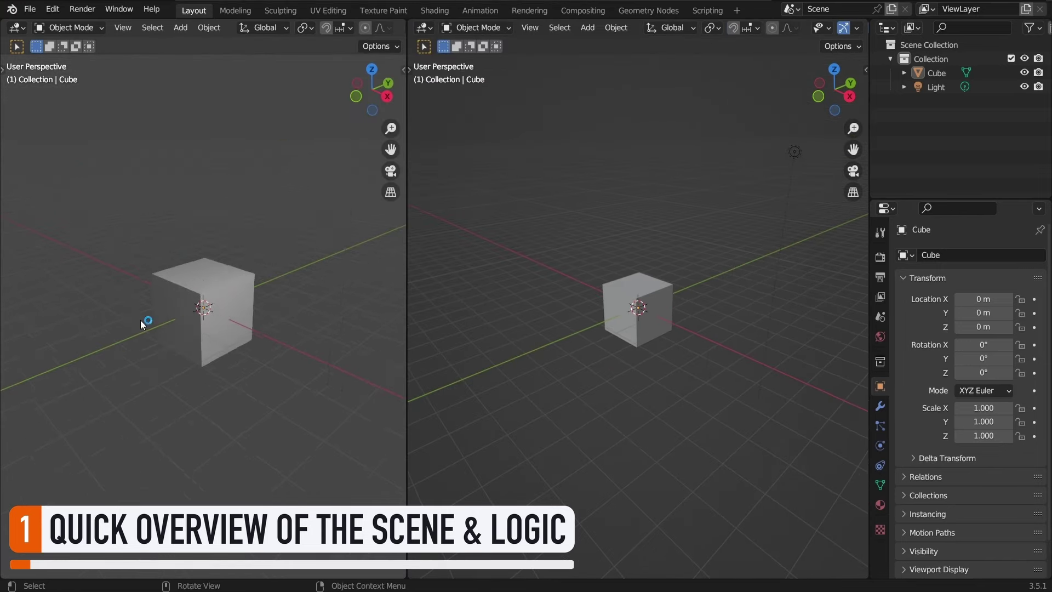
Switch the second 3D viewport to the Shader Editor to show the cube's material nodes
scroll(140, 319, up, 4)
click(423, 27)
click(454, 159)
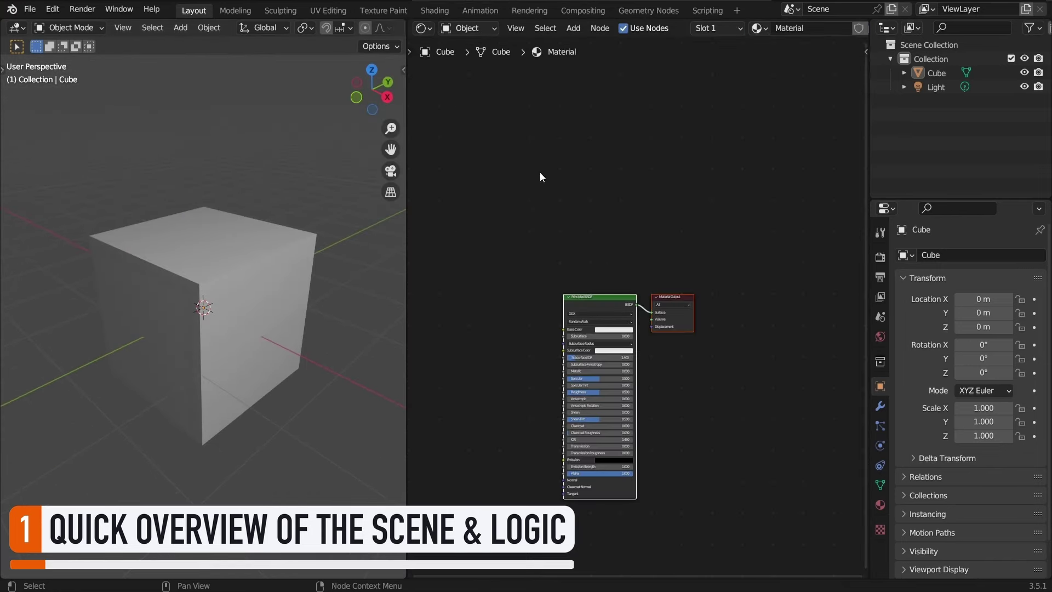
scroll(591, 294, up, 3)
middle_drag(590, 294, 634, 93)
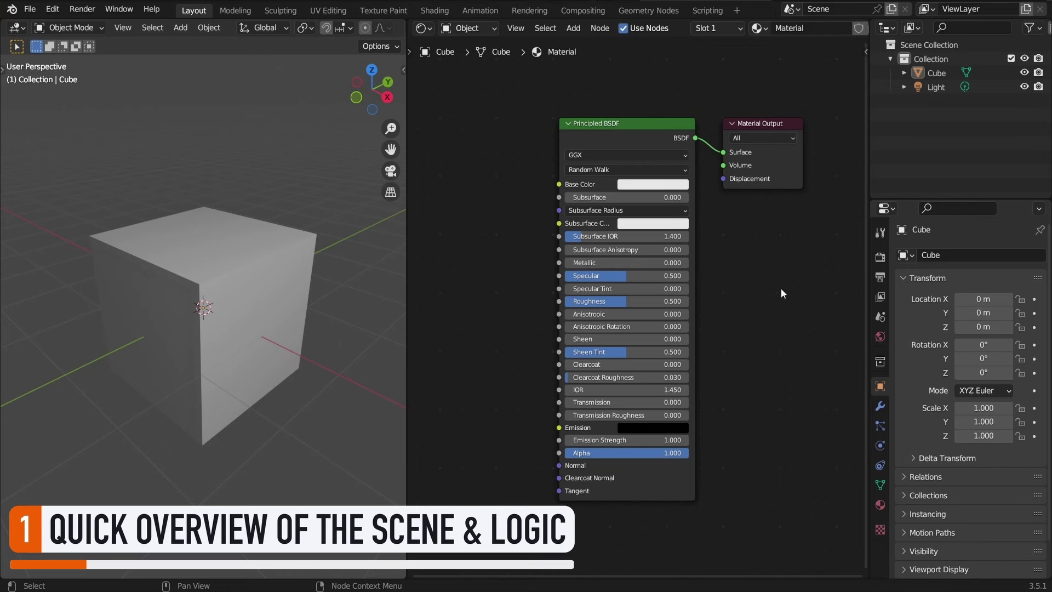
Set the Principled BSDF node's Base Color to orange
click(665, 140)
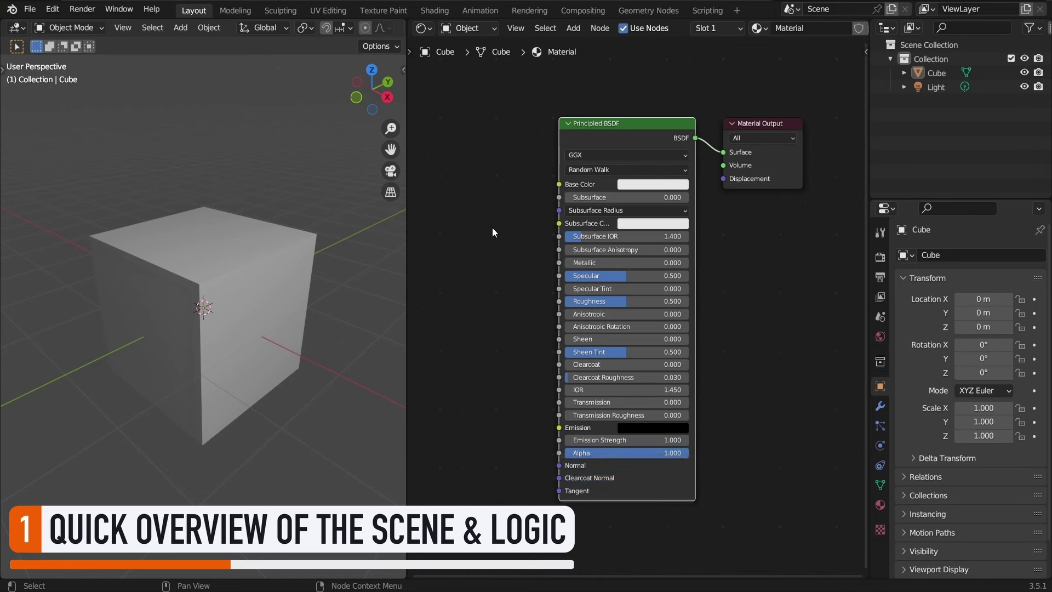
click(633, 184)
click(651, 87)
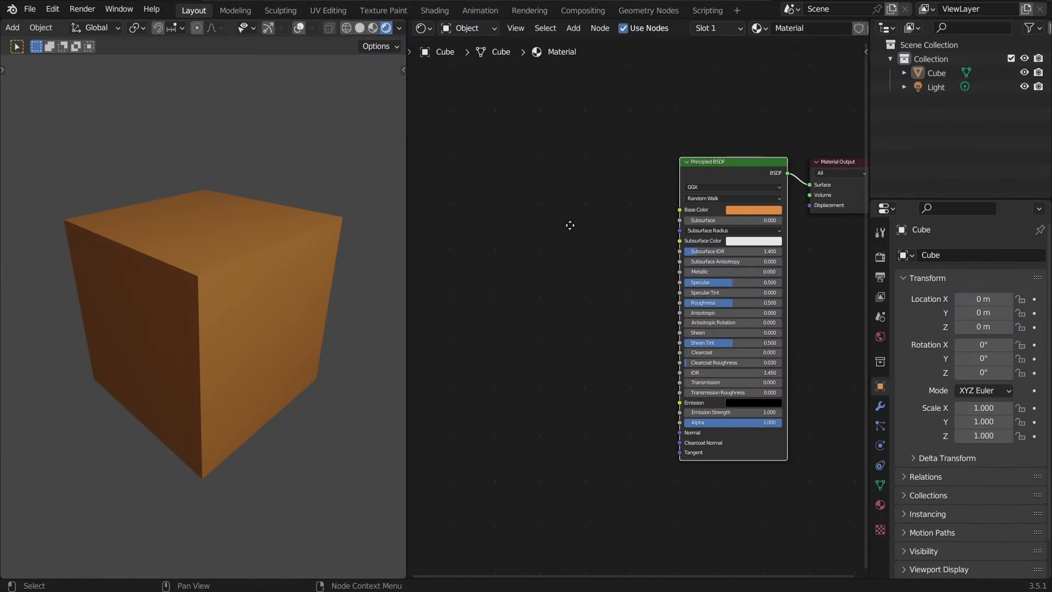
Add a Noise Texture node beside the Principled BSDF and preview its output on the cube
key(shift+a)
mouse_move(499, 259)
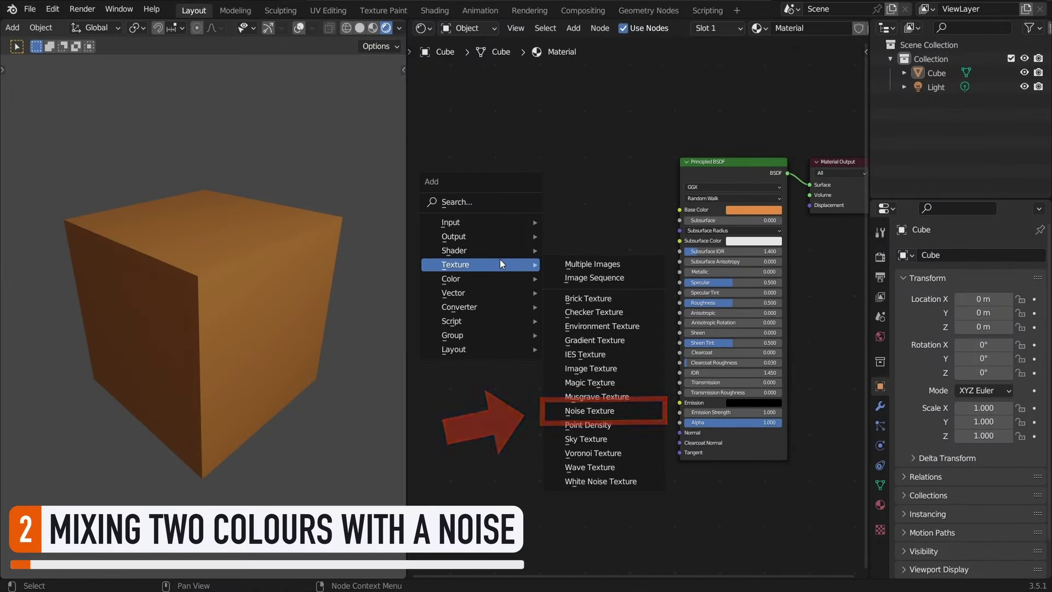
click(600, 417)
click(612, 267)
scroll(613, 267, up, 3)
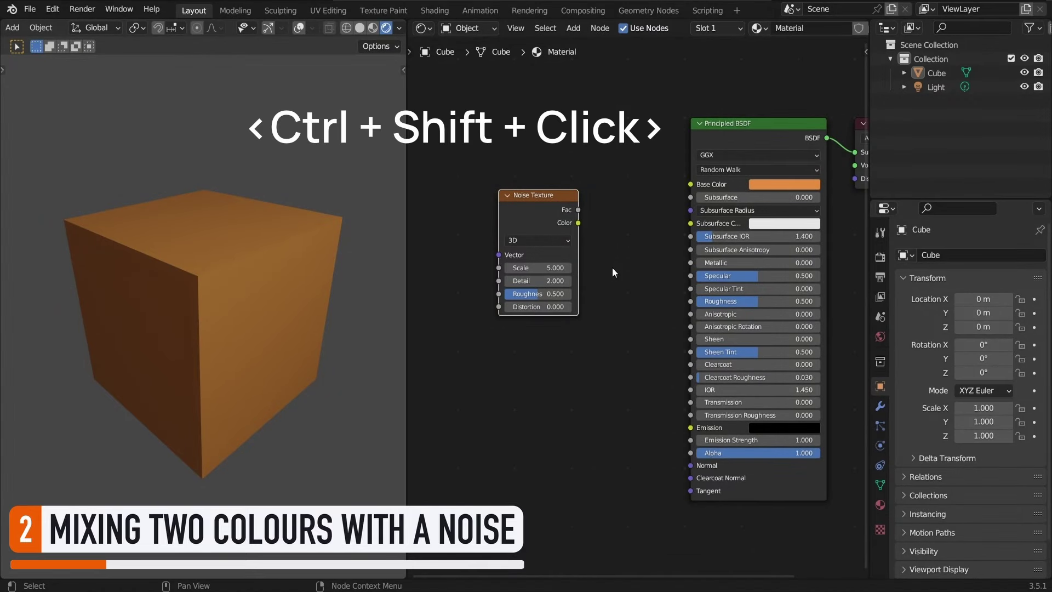
ctrl+shift+click(545, 216)
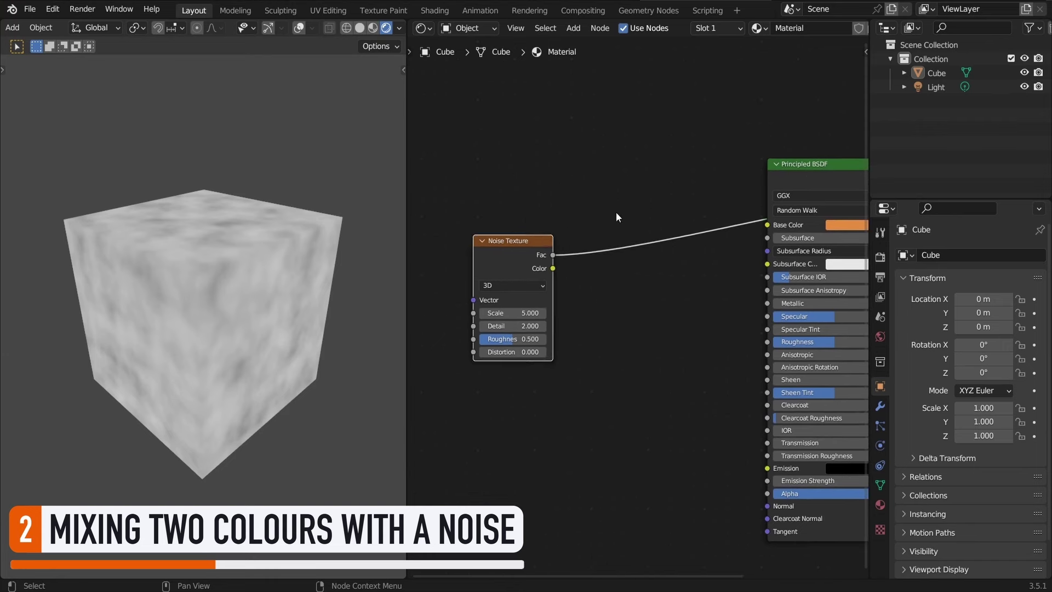
Add a Mix node, set its data type to Color and insert it after the Noise Texture with Fac feeding Factor
key(shift+a)
click(617, 93)
text(mix)
key(Return)
click(605, 134)
click(648, 155)
click(661, 192)
drag(645, 138, 667, 212)
drag(635, 296, 634, 285)
scroll(575, 302, up, 3)
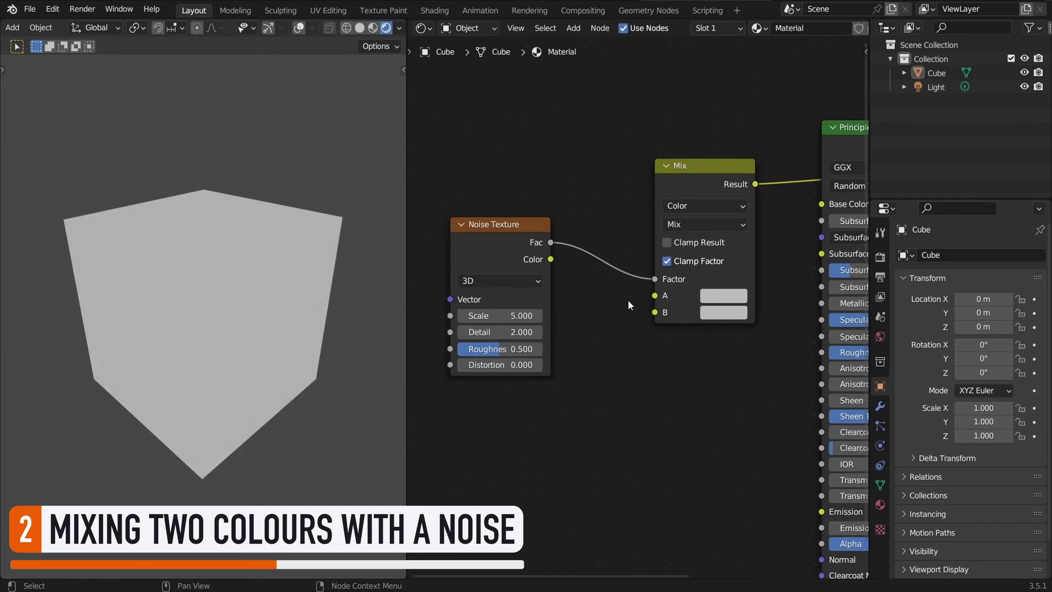
Set the Mix node's color A to red and color B to sandy yellow
click(721, 292)
click(754, 183)
click(723, 312)
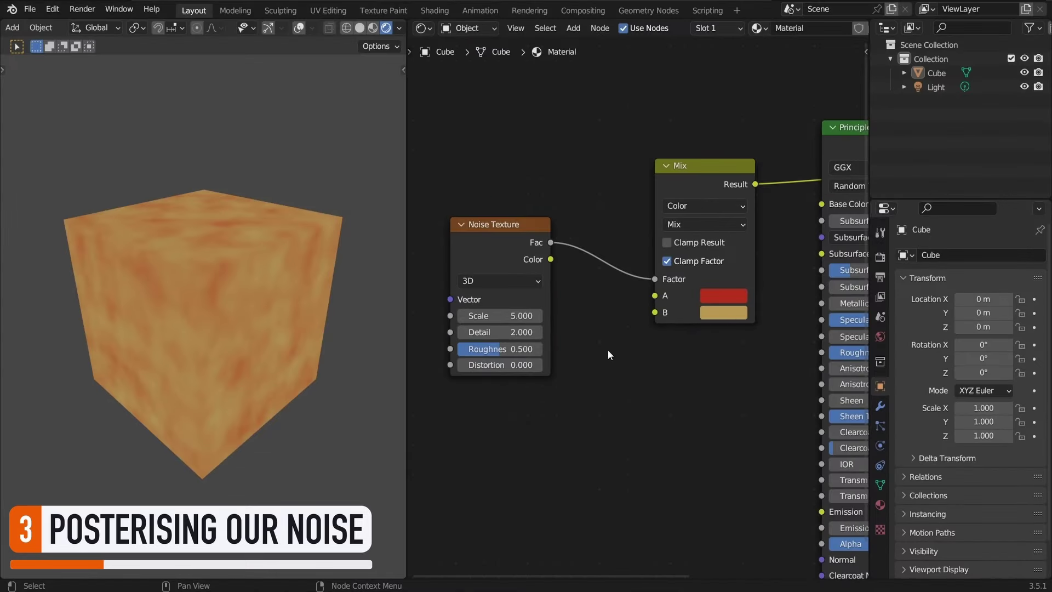
Move the Noise Texture node farther from the Mix node to make room between them
middle_drag(607, 351, 759, 330)
click(641, 222)
key(g)
click(514, 253)
click(655, 291)
Add a Math node between the Noise Texture and Mix nodes and set its operation to Multiply
key(shift+a)
click(579, 268)
text(math)
key(Return)
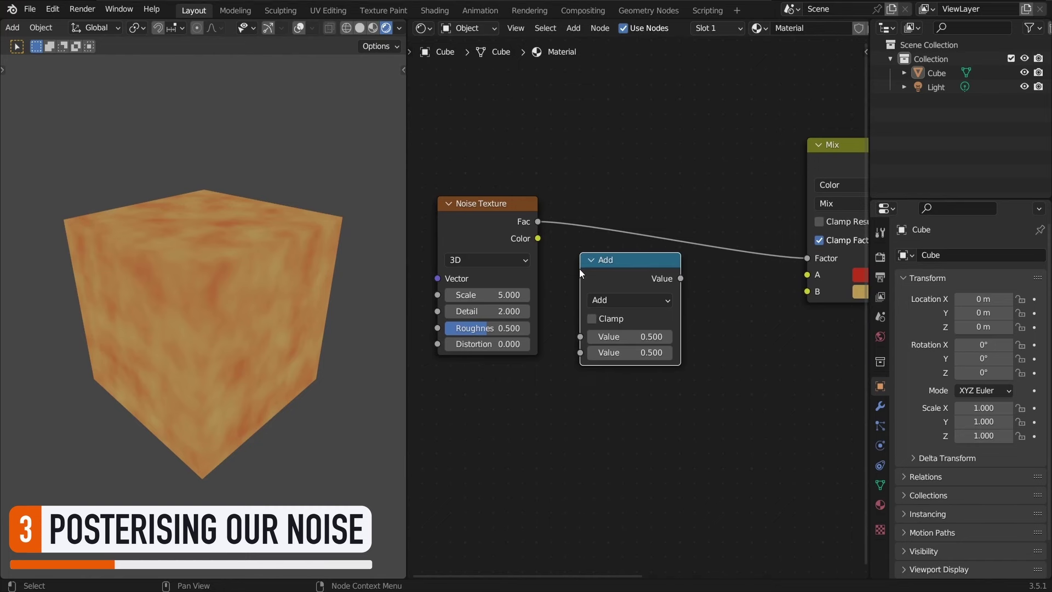
click(602, 300)
click(186, 369)
Connect the noise Fac output to the Multiply node's first value and set its second value to 10
drag(538, 221, 580, 336)
click(638, 352)
text(10)
key(Return)
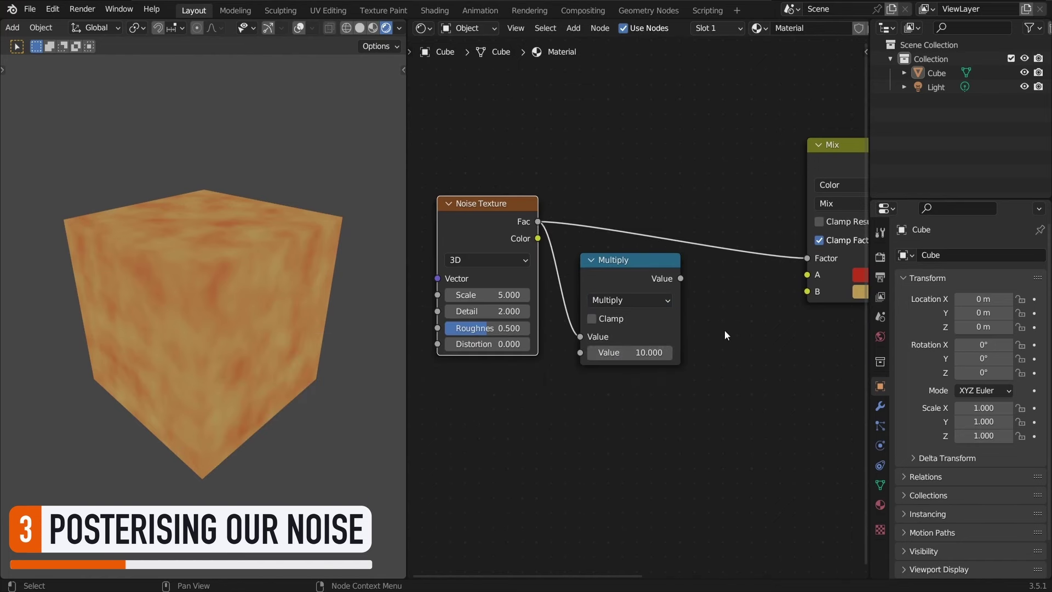
Add a Round math node fed by the Multiply output
drag(680, 277, 616, 392)
text(round)
key(Return)
click(616, 385)
Move the Multiply and Round nodes up together to make room below them
drag(719, 310, 660, 404)
key(g)
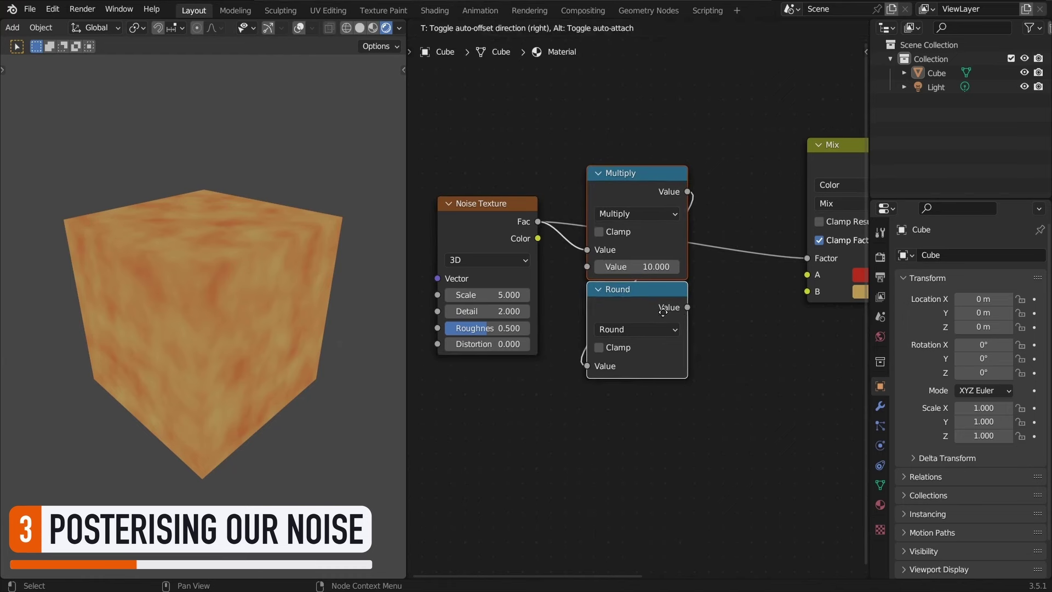
click(668, 317)
click(757, 364)
Add a Divide math node fed by the Round output and set its second value to 10
drag(688, 306, 607, 393)
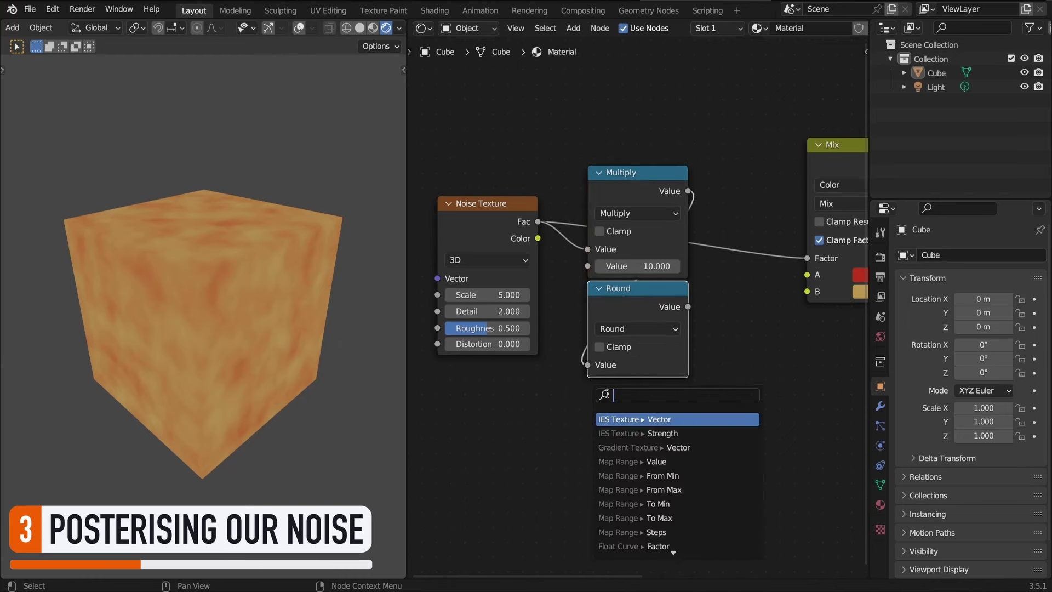
text(divi)
key(Return)
click(681, 394)
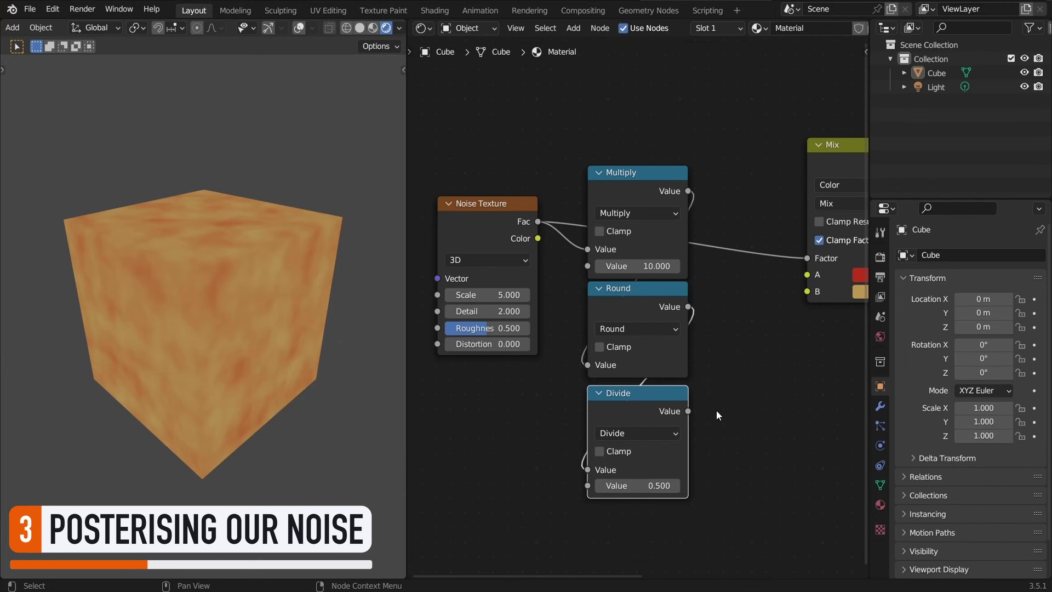
double_click(635, 486)
text(10)
key(Return)
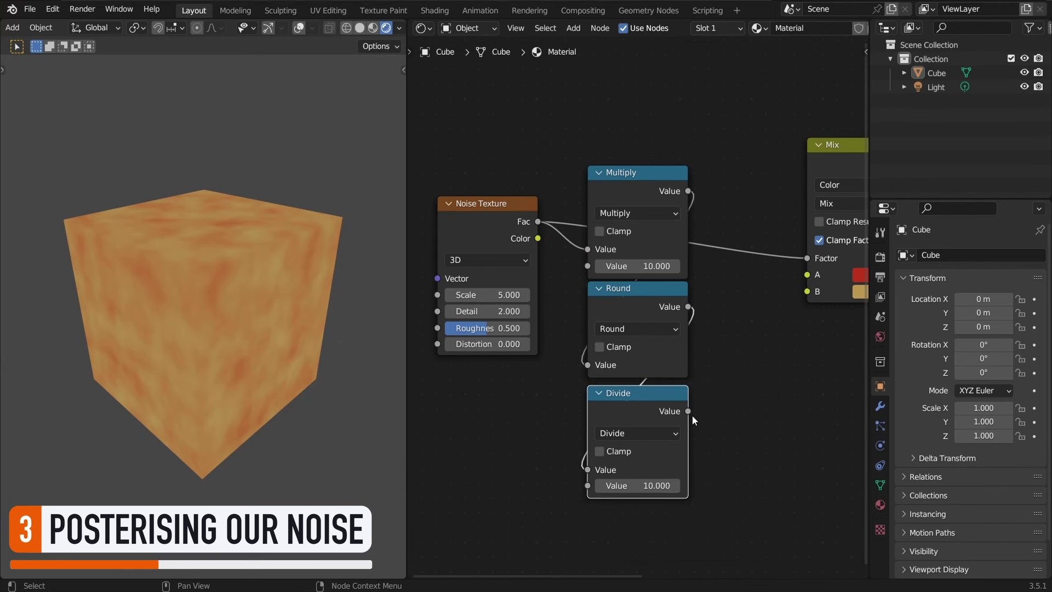
Connect the Divide output to the Mix node's Factor and rearrange the math and Noise Texture nodes
drag(687, 411, 806, 262)
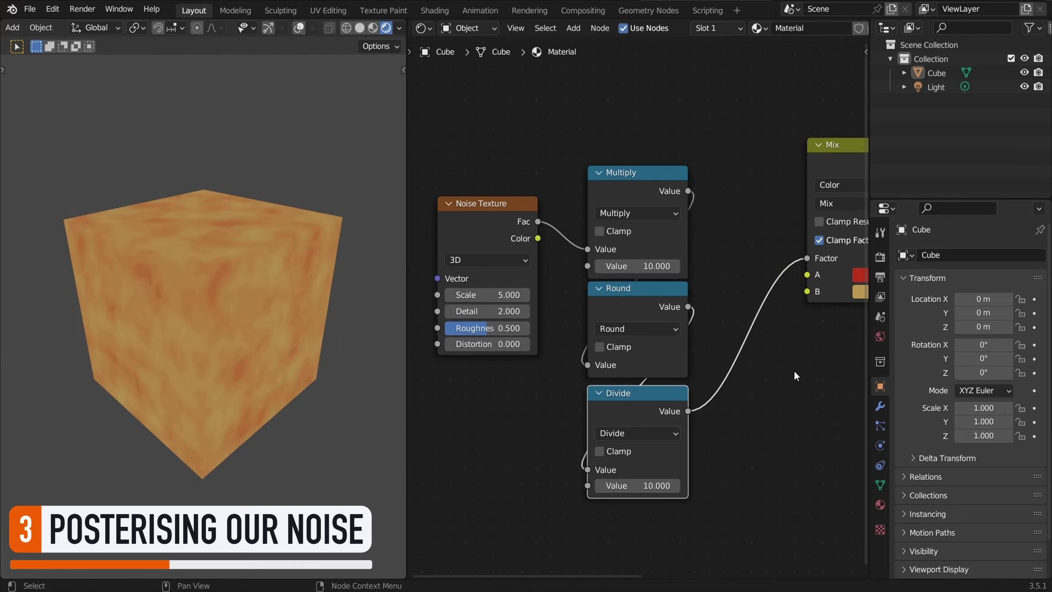
drag(728, 216, 614, 406)
key(g)
click(645, 345)
drag(520, 329, 563, 340)
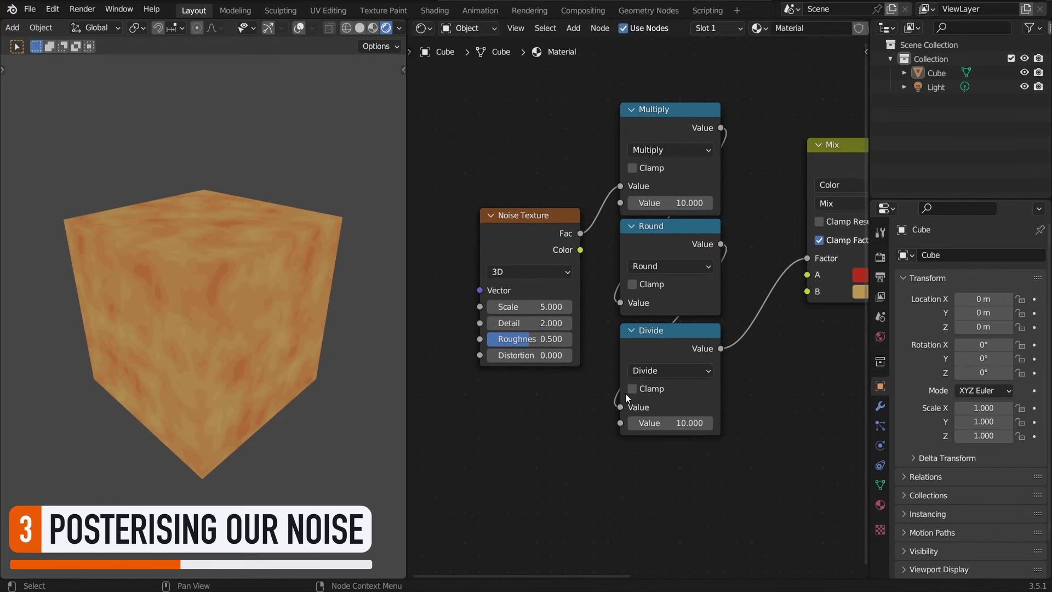
Set the Noise Texture's Scale to 1.4 and Detail to 3.9
mouse_move(548, 306)
mouse_down()
mouse_move(520, 307)
mouse_move(559, 322)
mouse_up()
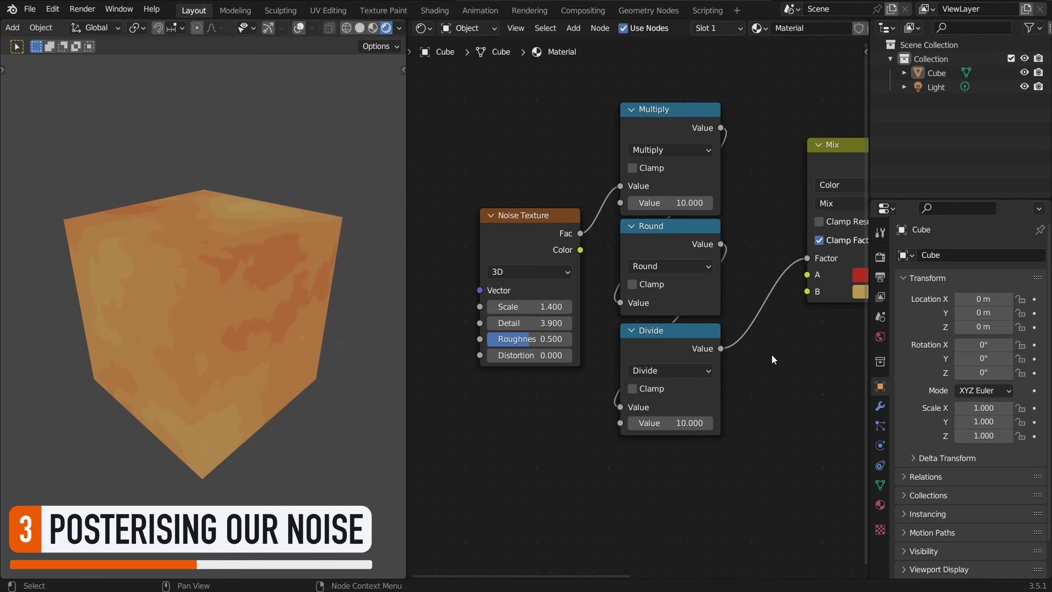
middle_drag(784, 356, 765, 371)
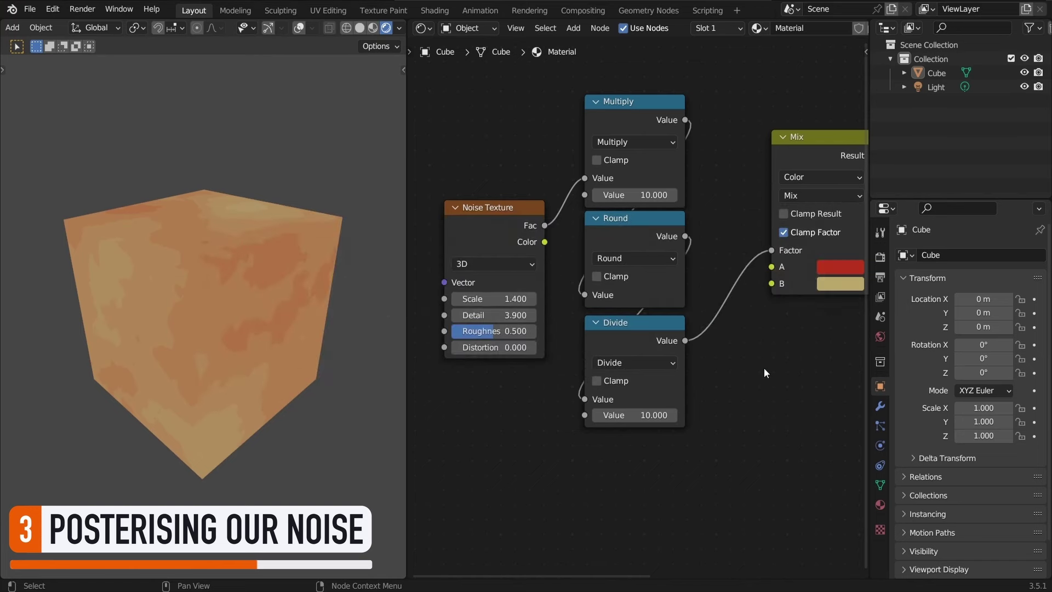
Add a Value node below the Noise Texture and label it Simplification
middle_drag(495, 395, 584, 357)
key(shift+a)
click(568, 358)
key(Return)
click(559, 351)
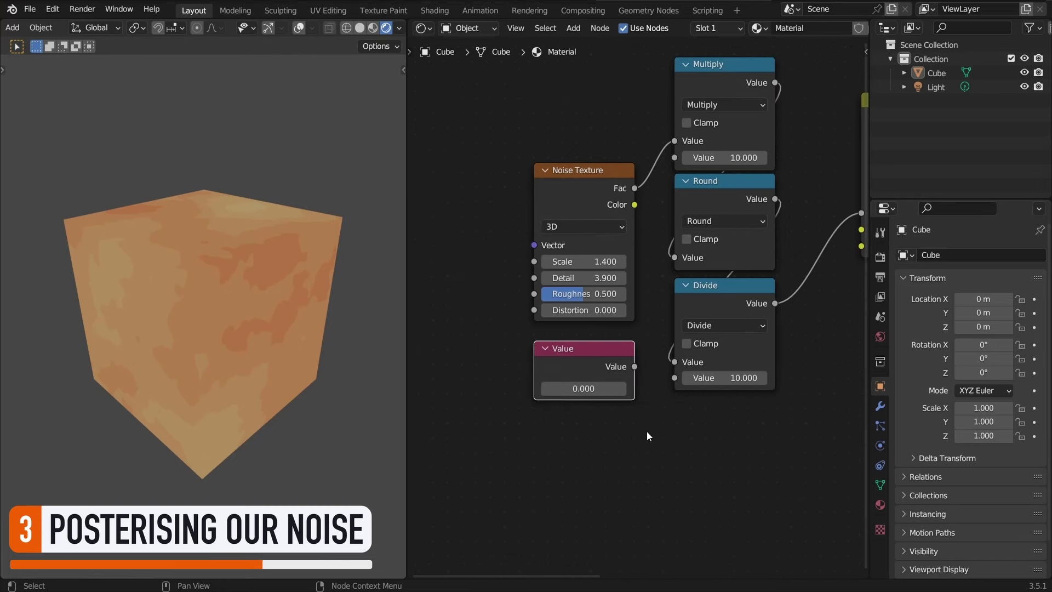
key(F2)
text(Simplification)
key(Return)
Set the Simplification value to 10 and connect it to the second values of the Multiply and Divide nodes
click(588, 389)
text(10)
key(Return)
drag(634, 367, 675, 378)
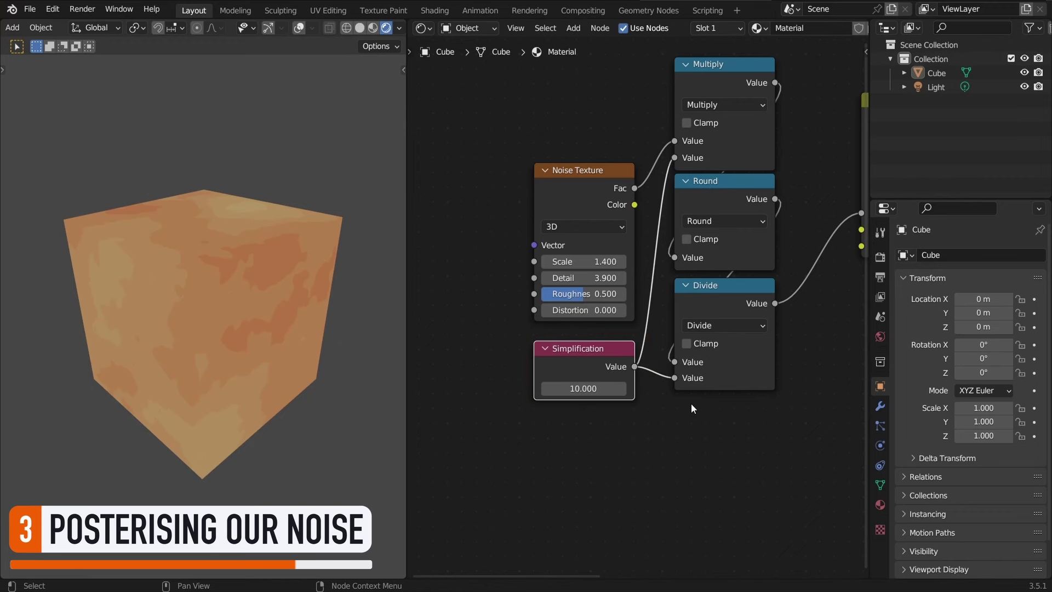
Try different Simplification values, such as 28.4, to compare the posterisation, and return the value to 10
drag(575, 390, 645, 388)
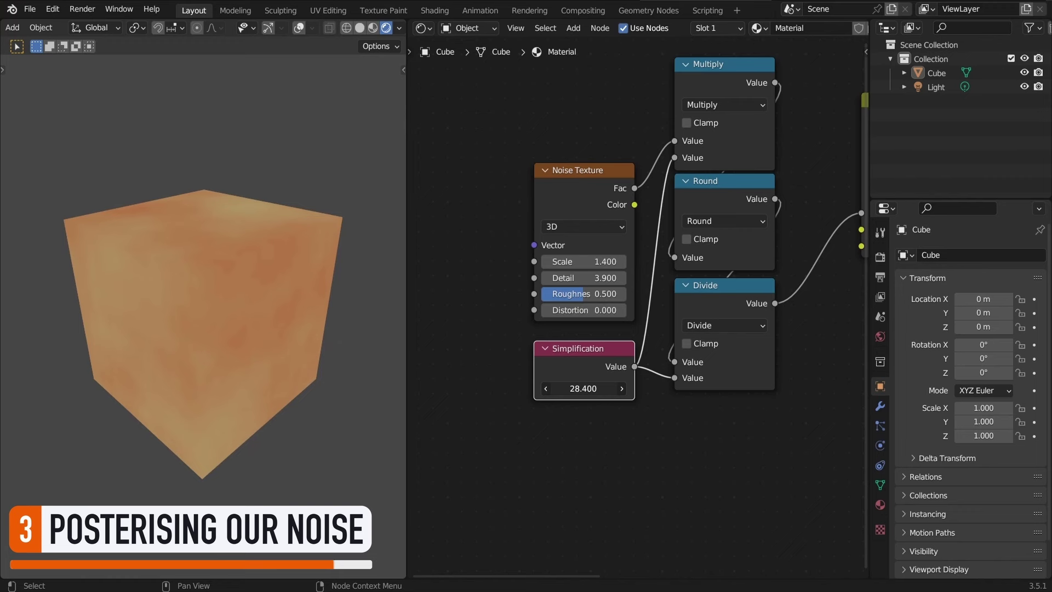
drag(645, 389, 569, 388)
drag(583, 388, 672, 404)
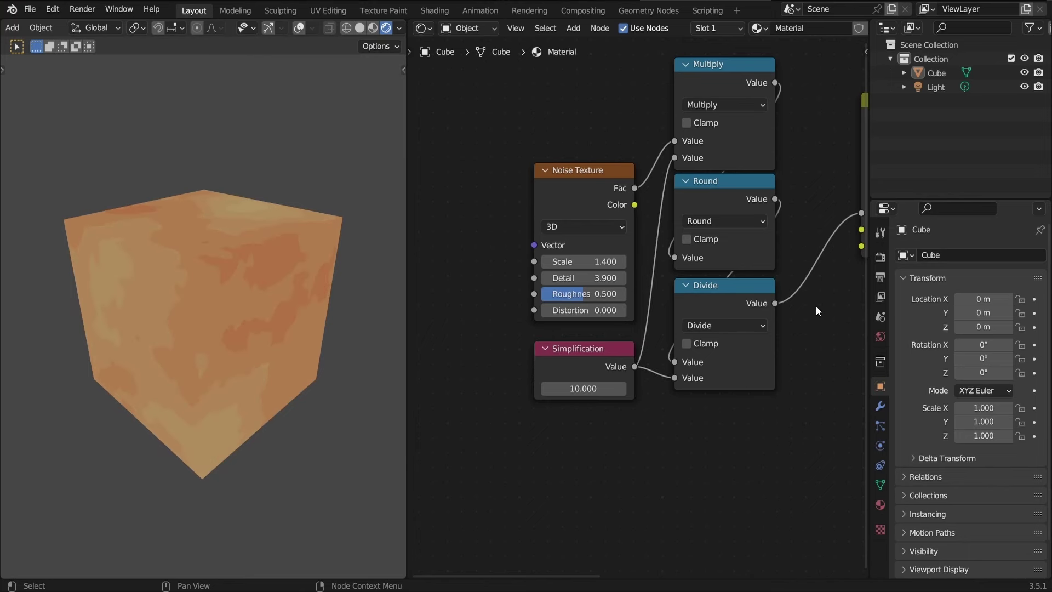
Connect the Mix node's Result to the Principled BSDF's Base Color
middle_drag(817, 310, 538, 274)
drag(526, 164, 597, 187)
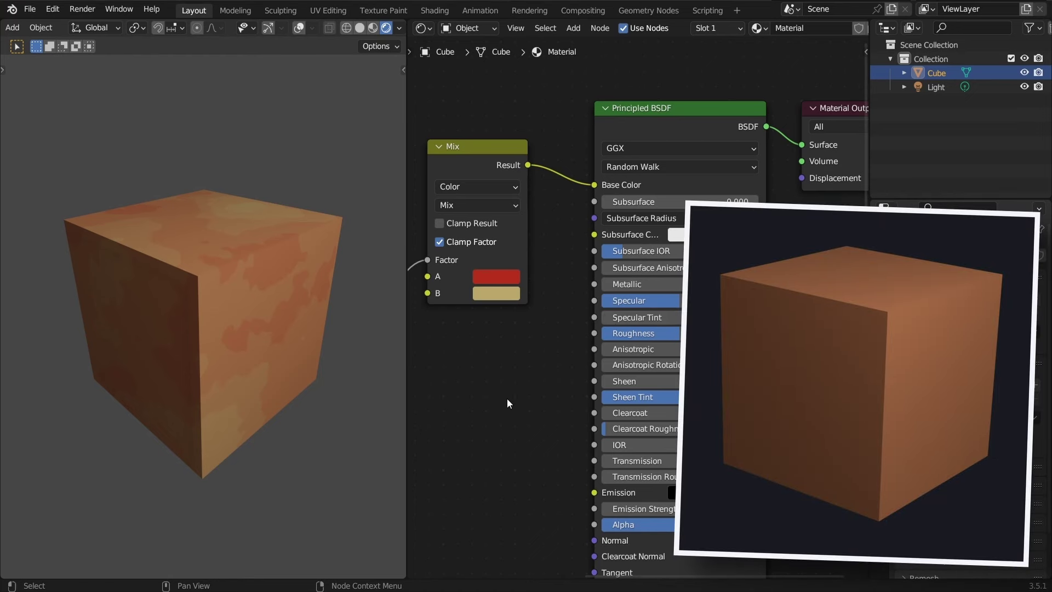
Move the Noise Texture, Simplification and three math nodes together closer to the Mix node
scroll(495, 403, down, 3)
middle_drag(495, 404, 618, 373)
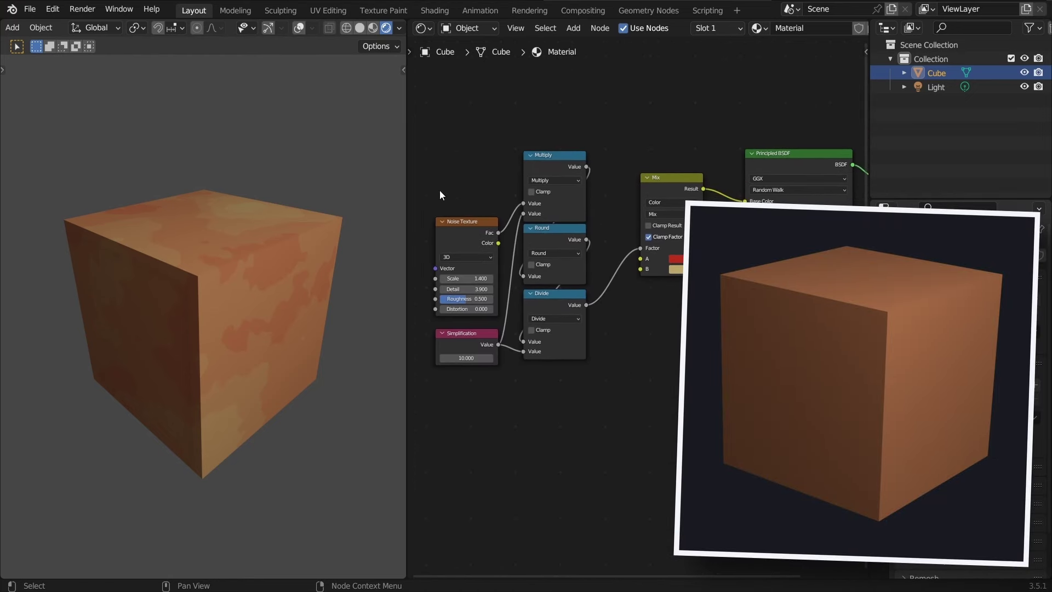
drag(422, 166, 593, 393)
key(g)
click(643, 375)
click(644, 377)
middle_drag(692, 384, 685, 385)
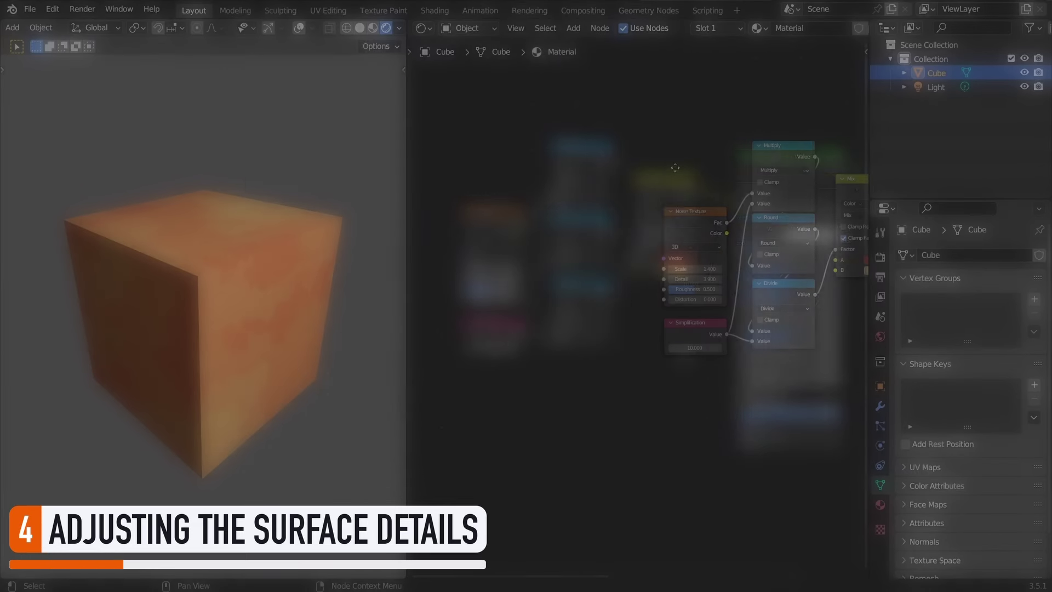
Add Texture Coordinate and Mapping nodes ahead of the Noise Texture and set the mapping's X location to 0.6 m
click(692, 228)
key(ctrl+t)
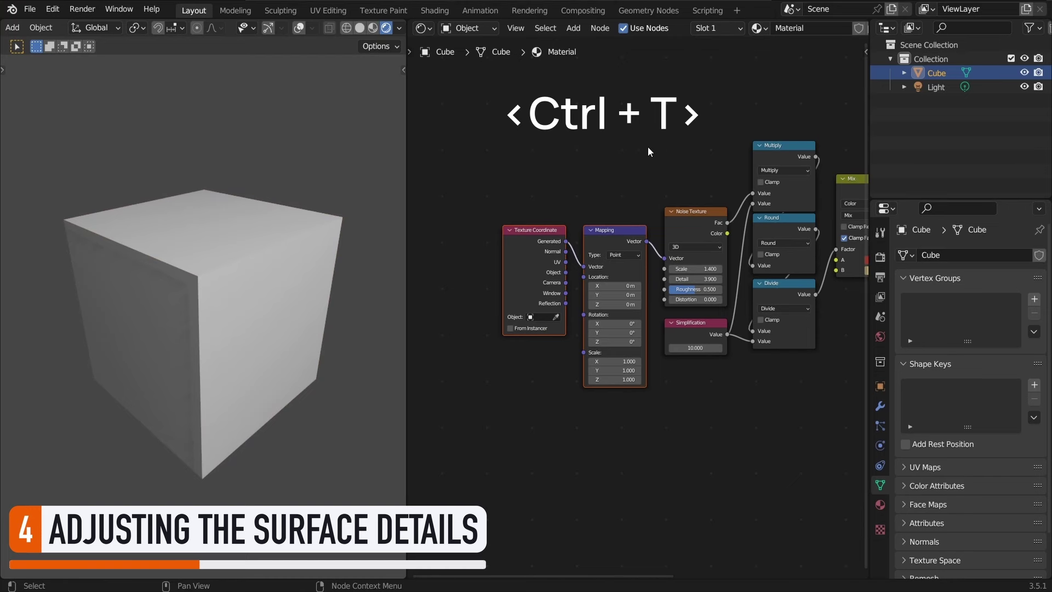
click(656, 297)
scroll(639, 308, up, 3)
mouse_move(623, 280)
mouse_down()
mouse_move(709, 281)
mouse_move(655, 280)
mouse_up()
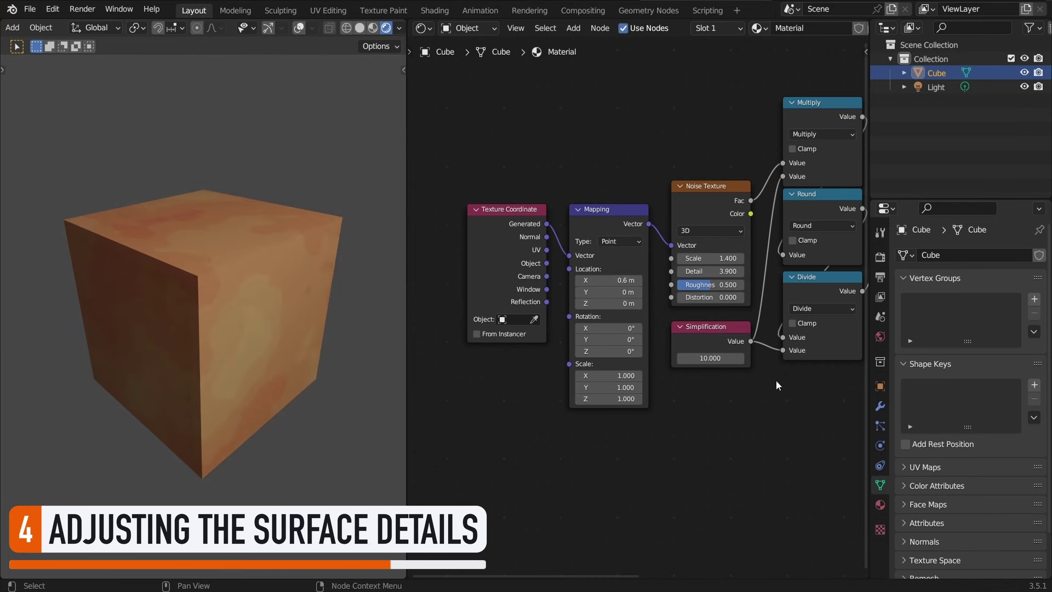
Preview the Divide node's output on the cube and connect it to the Bump node's Height
scroll(779, 383, down, 2)
middle_drag(827, 403, 644, 389)
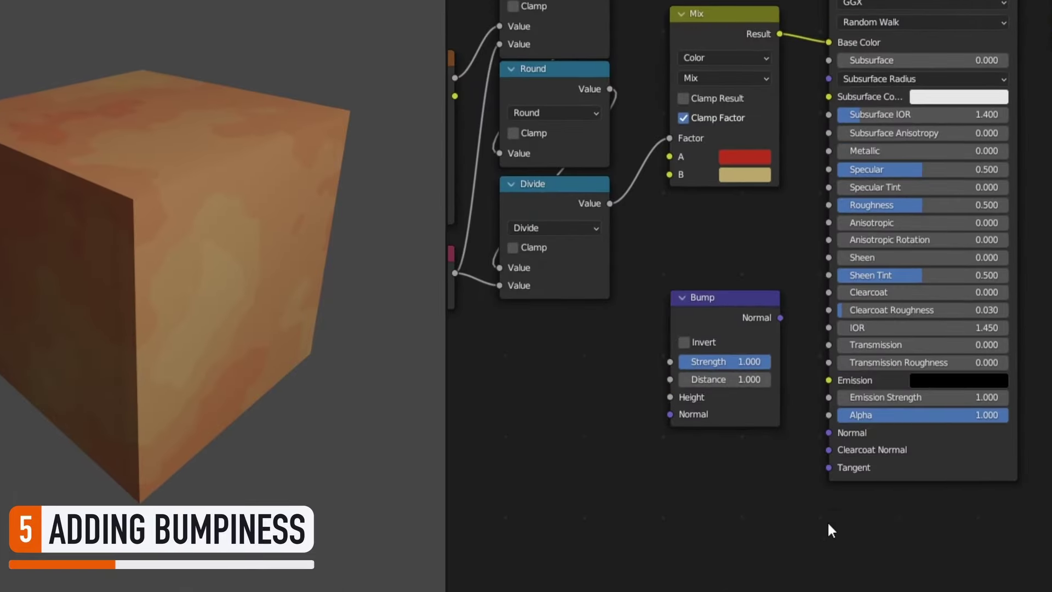
ctrl+shift+click(606, 206)
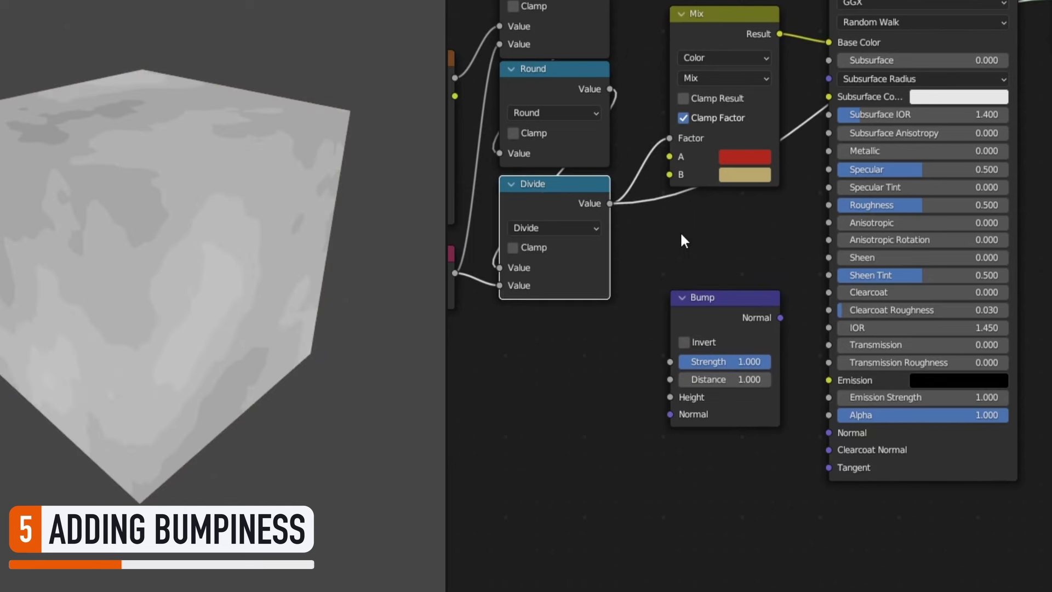
drag(609, 203, 670, 396)
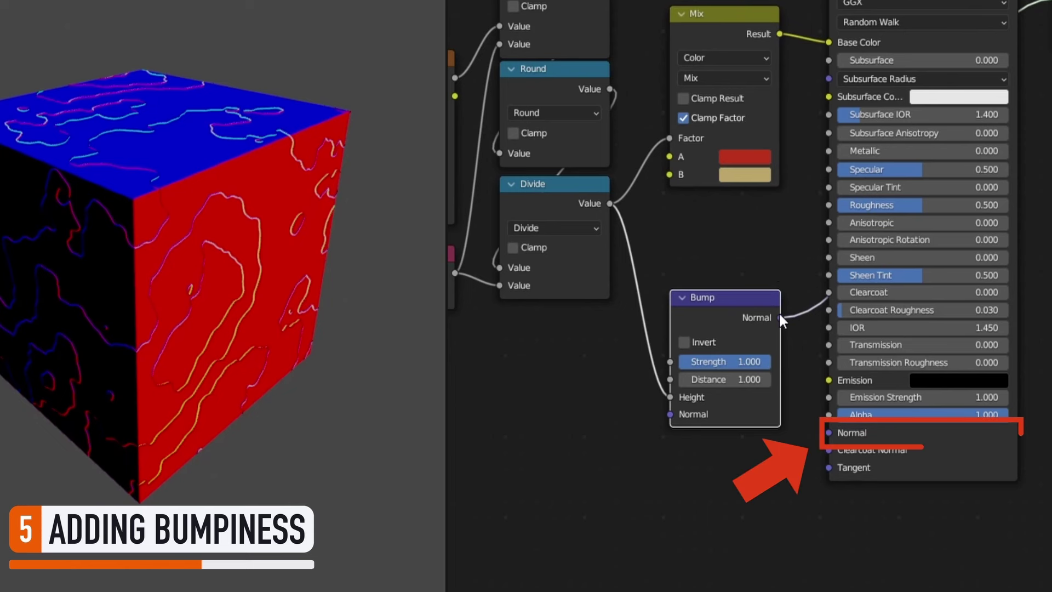
Connect the Bump node's Normal to the Principled BSDF's Normal and preview the Principled BSDF on the cube
mouse_move(780, 317)
mouse_down()
mouse_move(812, 431)
mouse_move(829, 433)
mouse_up()
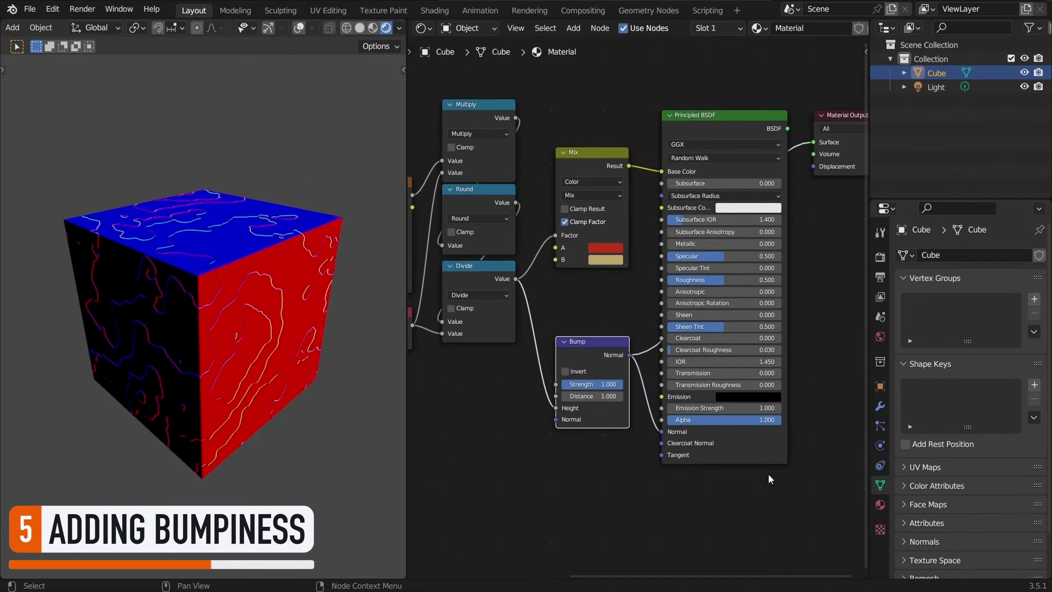
click(715, 120)
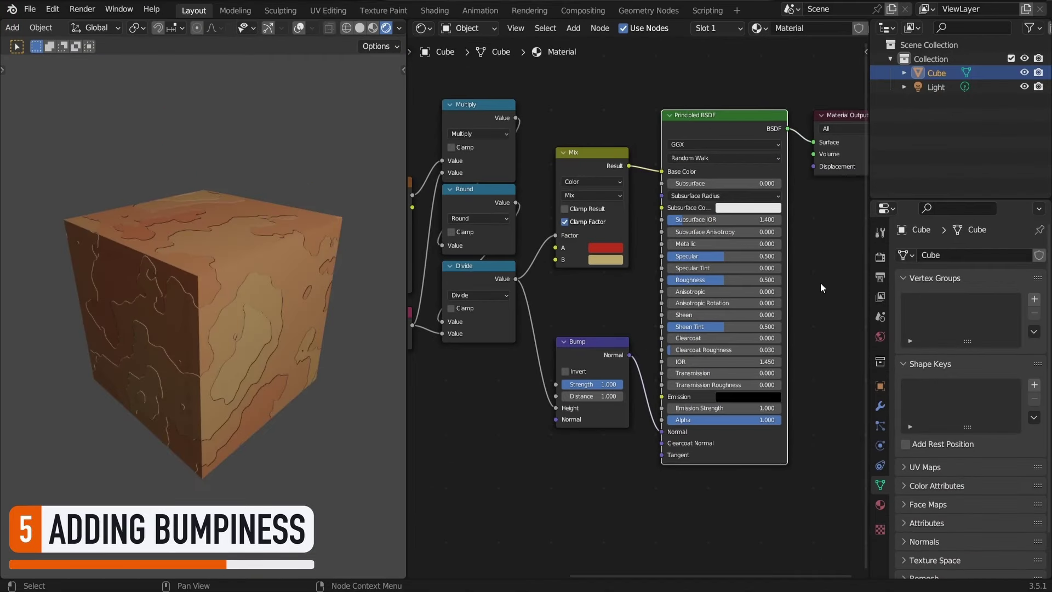
Set the Bump node's Strength to 0.42
mouse_move(258, 309)
middle_down()
mouse_move(274, 287)
mouse_move(316, 278)
mouse_move(333, 284)
mouse_move(344, 317)
mouse_move(318, 341)
mouse_move(274, 332)
mouse_move(255, 304)
middle_up()
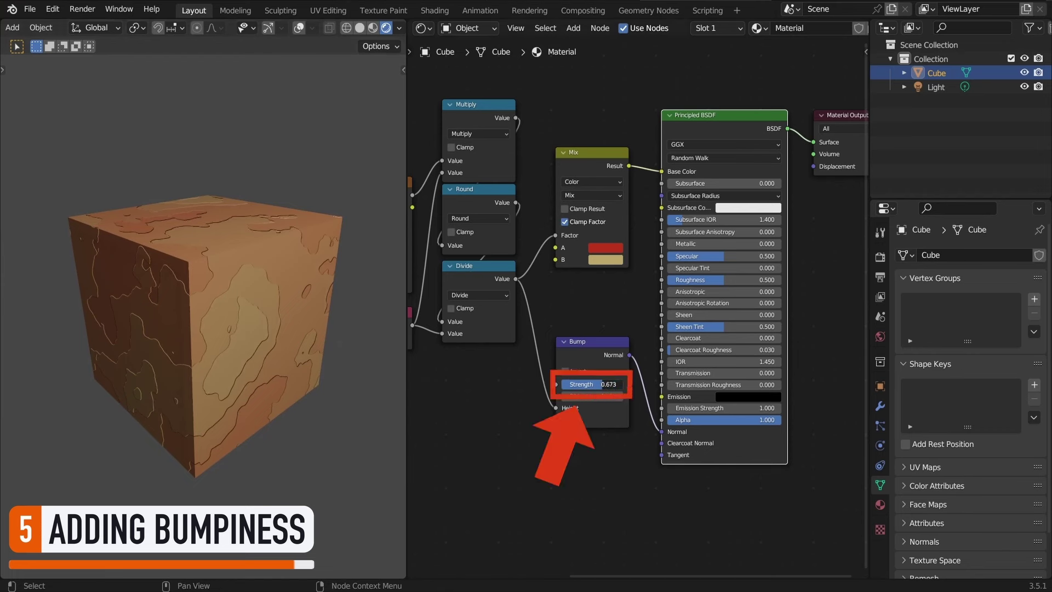
mouse_move(600, 384)
mouse_down()
mouse_move(574, 384)
mouse_move(587, 384)
mouse_up()
Set the Noise Texture's Scale to 1.8, Detail to 5.4 and Roughness to 0.393
middle_drag(445, 367, 600, 371)
mouse_move(536, 253)
mouse_down()
mouse_move(523, 253)
mouse_move(549, 264)
mouse_up()
drag(535, 277, 554, 264)
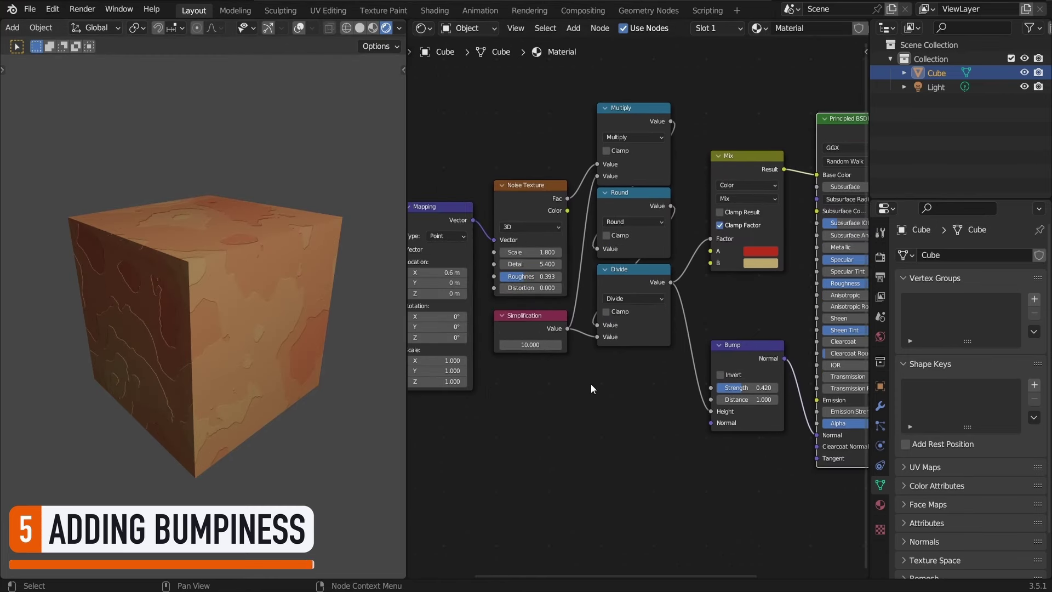
Try the Noise Texture at Scale 1.9, Detail 15 and Roughness 1, and inspect the effect on the cube
middle_drag(356, 371, 307, 384)
middle_drag(159, 410, 379, 396)
middle_drag(604, 432, 680, 447)
scroll(668, 419, up, 2)
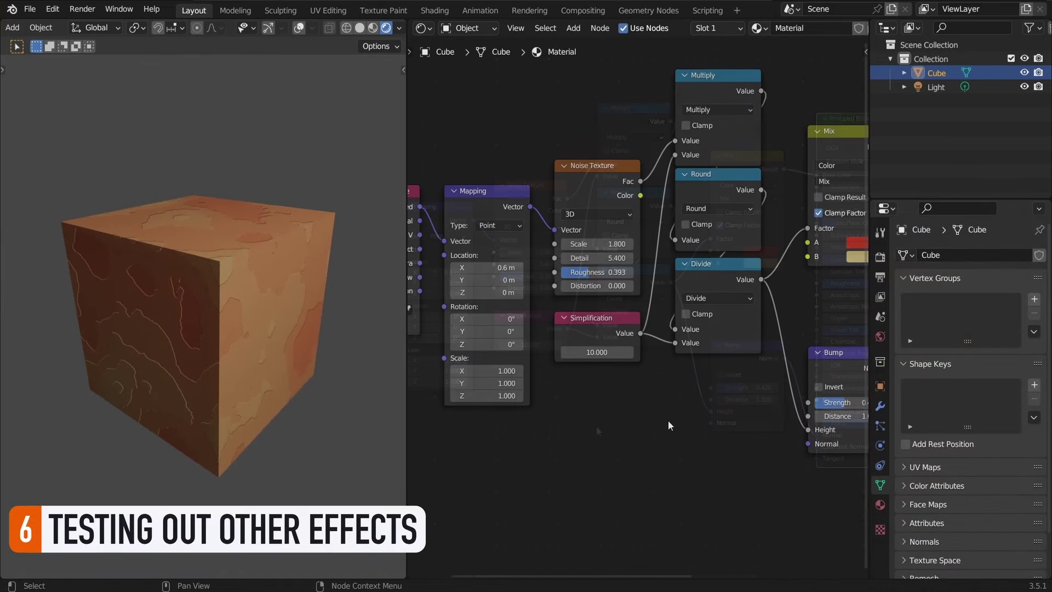
drag(581, 273, 660, 258)
mouse_move(603, 244)
mouse_down()
mouse_move(613, 243)
mouse_move(604, 244)
mouse_up()
middle_drag(298, 337, 300, 312)
scroll(216, 333, up, 4)
middle_drag(354, 346, 260, 318)
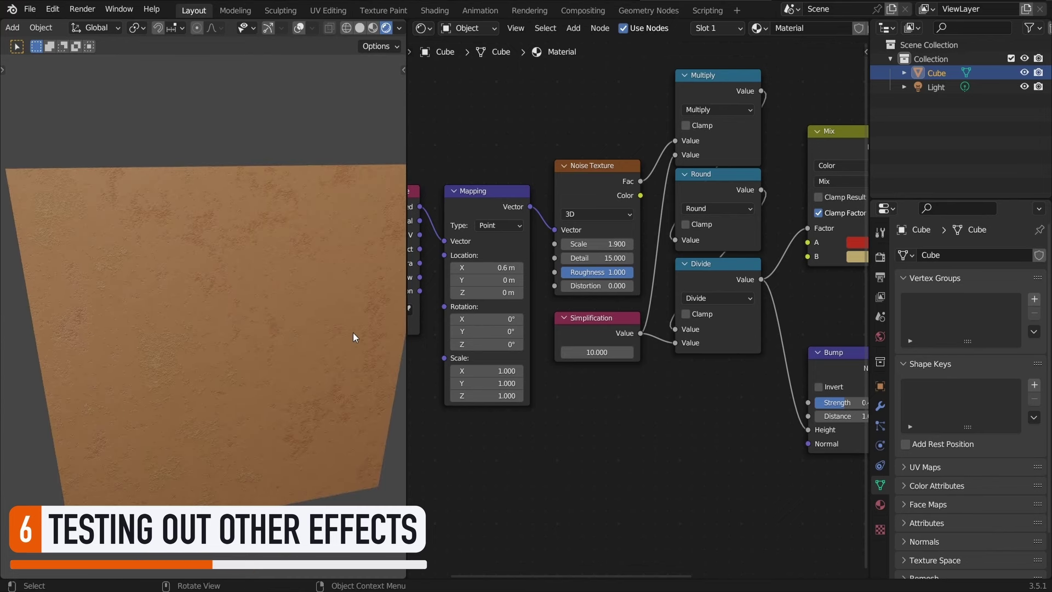
middle_drag(352, 332, 229, 368)
middle_drag(164, 411, 338, 379)
scroll(359, 373, down, 2)
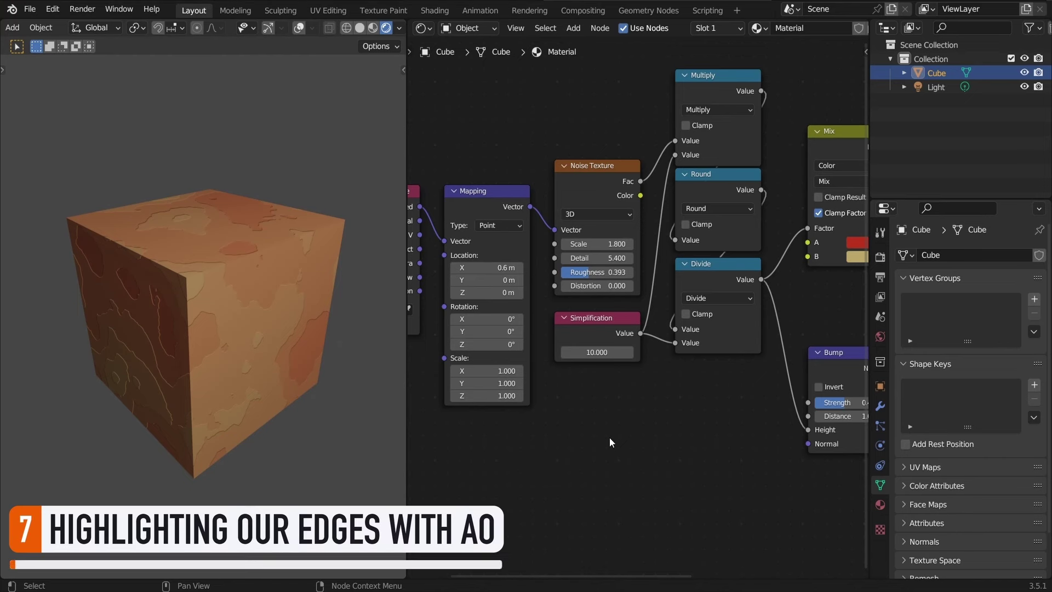
Move the coordinate, mapping, noise, Simplification and three math nodes lower to free space above them
scroll(610, 437, down, 5)
middle_drag(667, 431, 620, 406)
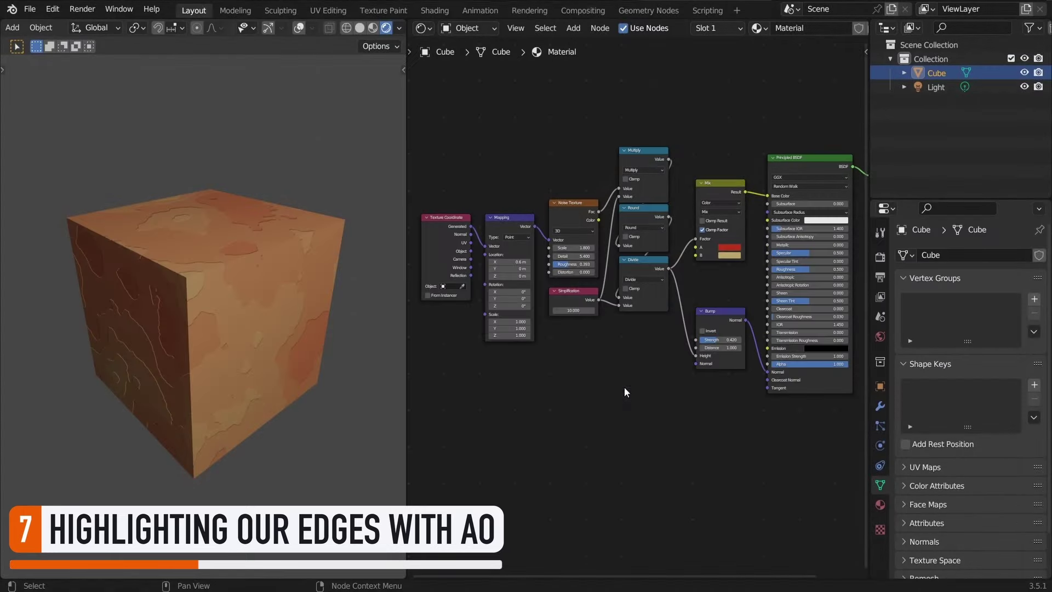
drag(449, 130, 630, 339)
key(g)
key(y)
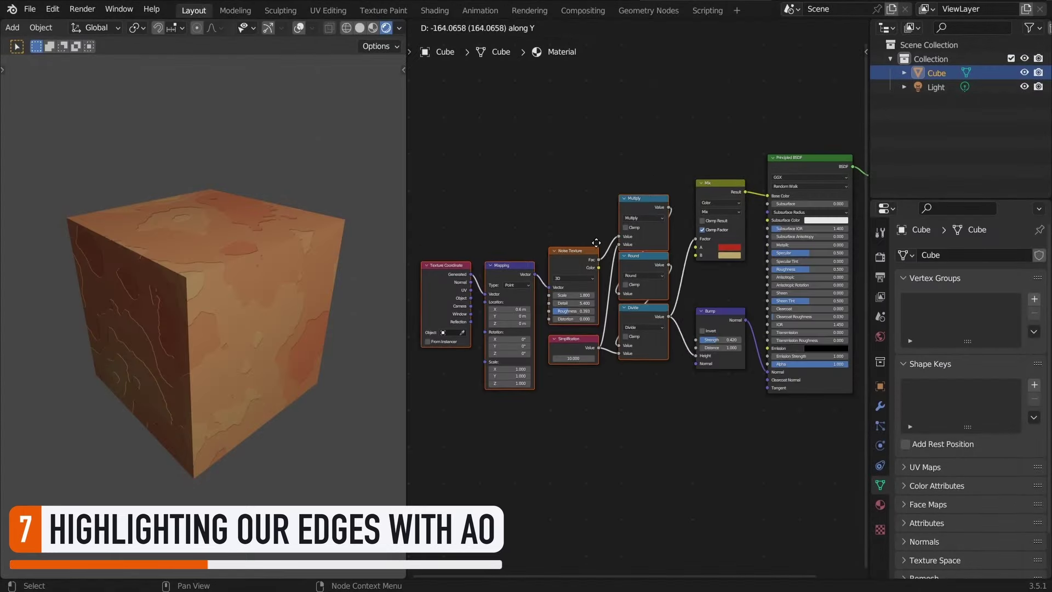
click(596, 244)
click(544, 209)
Add an Ambient Occlusion node above the noise chain and preview its output on the cube
scroll(520, 174, up, 2)
middle_drag(520, 175, 585, 259)
scroll(585, 258, up, 2)
scroll(585, 259, up, 1)
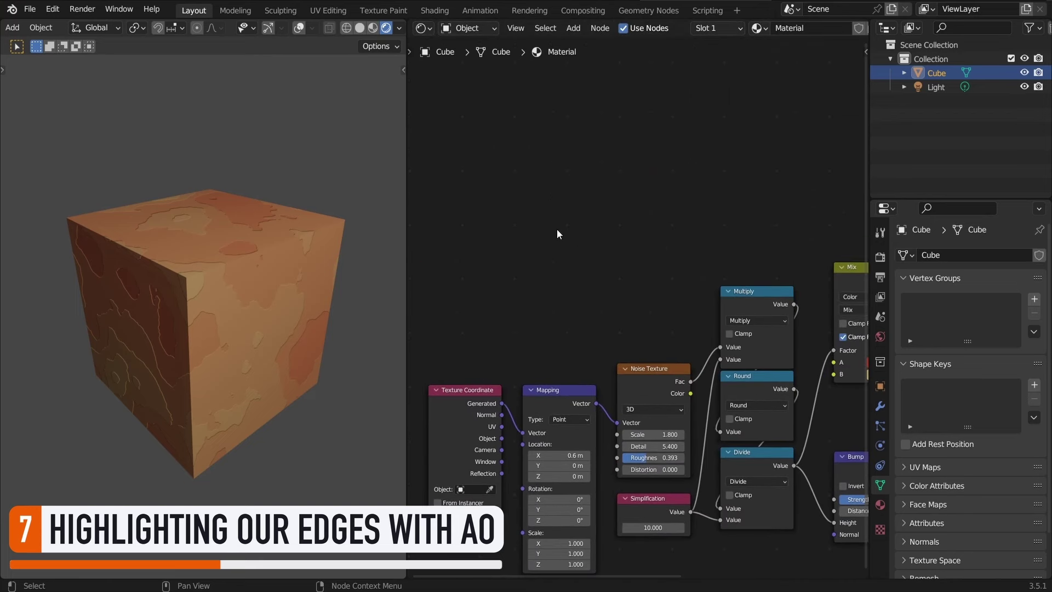
key(shift+a)
click(532, 182)
text(am)
key(Return)
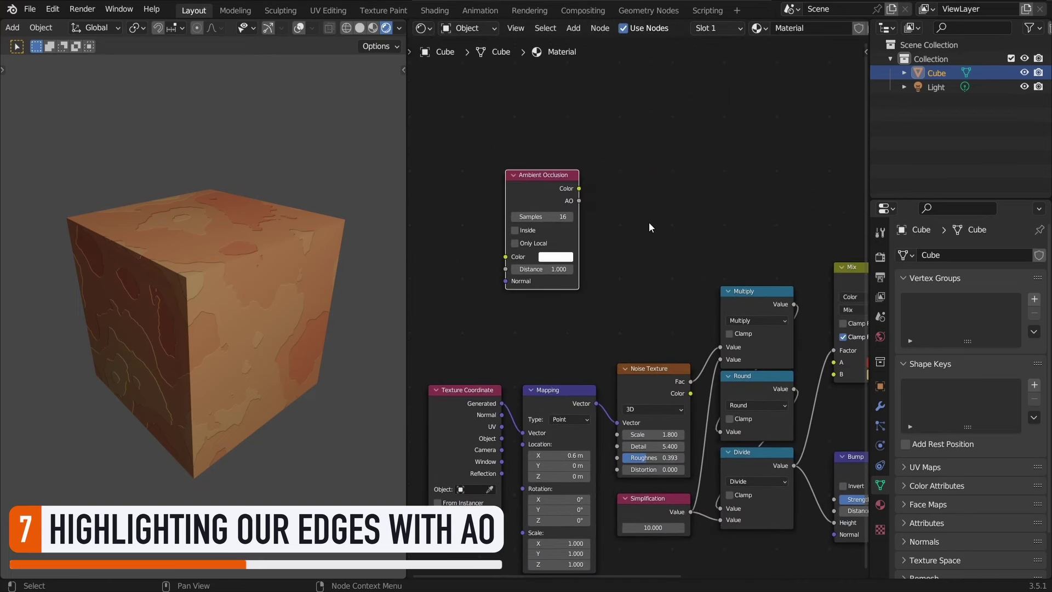
ctrl+shift+click(540, 196)
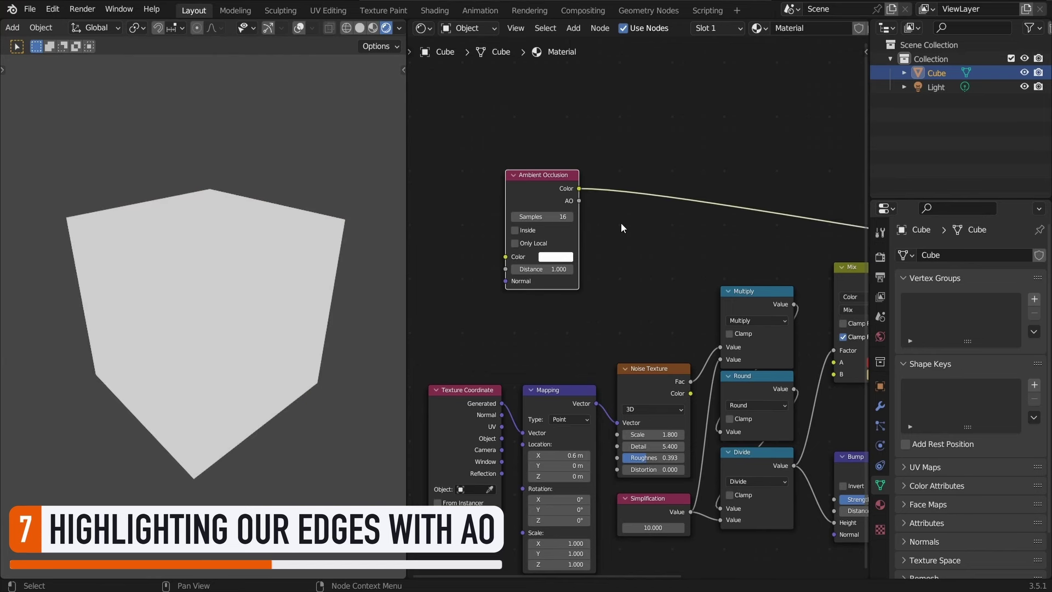
Enable Ambient Occlusion in the Eevee render settings and turn on Inside on the Ambient Occlusion node
click(880, 257)
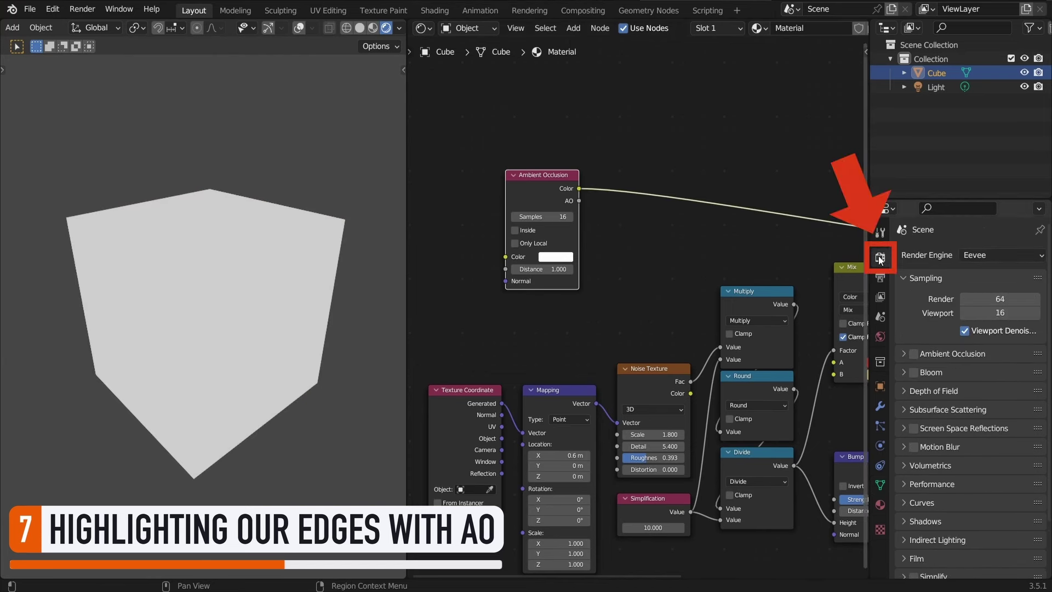
click(912, 354)
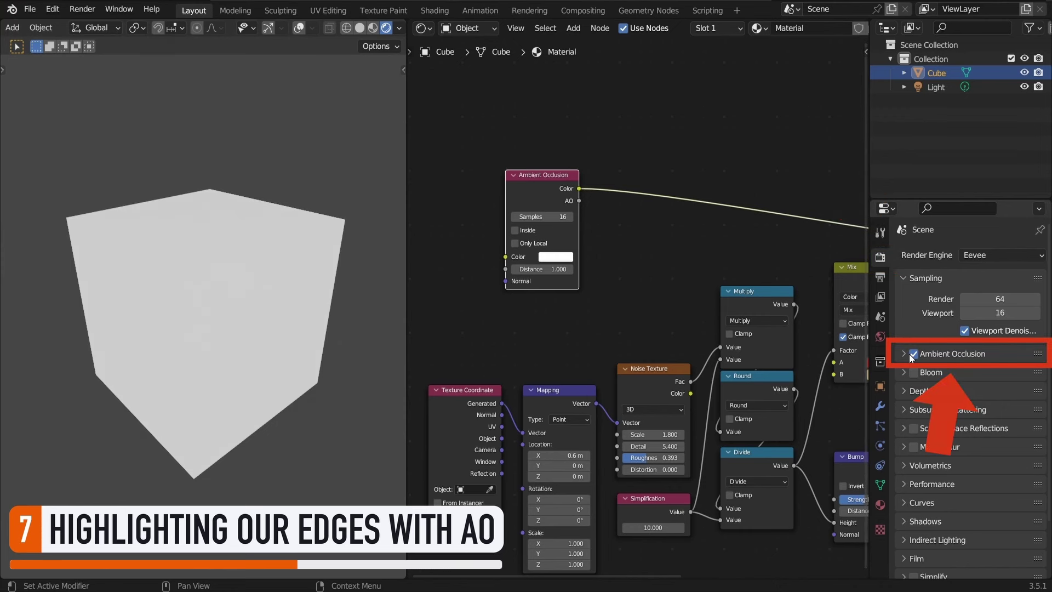
click(529, 232)
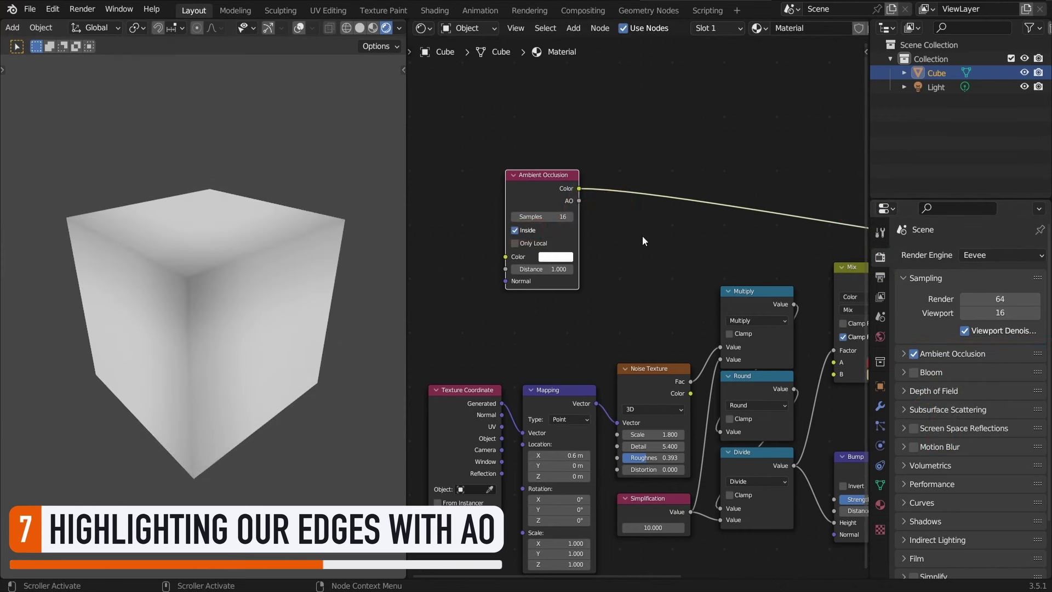
Set the Ambient Occlusion Distance to 0.63 and insert a flipped white-to-black ColorRamp after the node
mouse_move(558, 271)
shift+mouse_down()
mouse_move(515, 270)
mouse_move(551, 270)
mouse_move(541, 270)
shift+mouse_up()
key(shift+a)
text(scol)
key(Return)
click(634, 193)
click(659, 211)
click(675, 223)
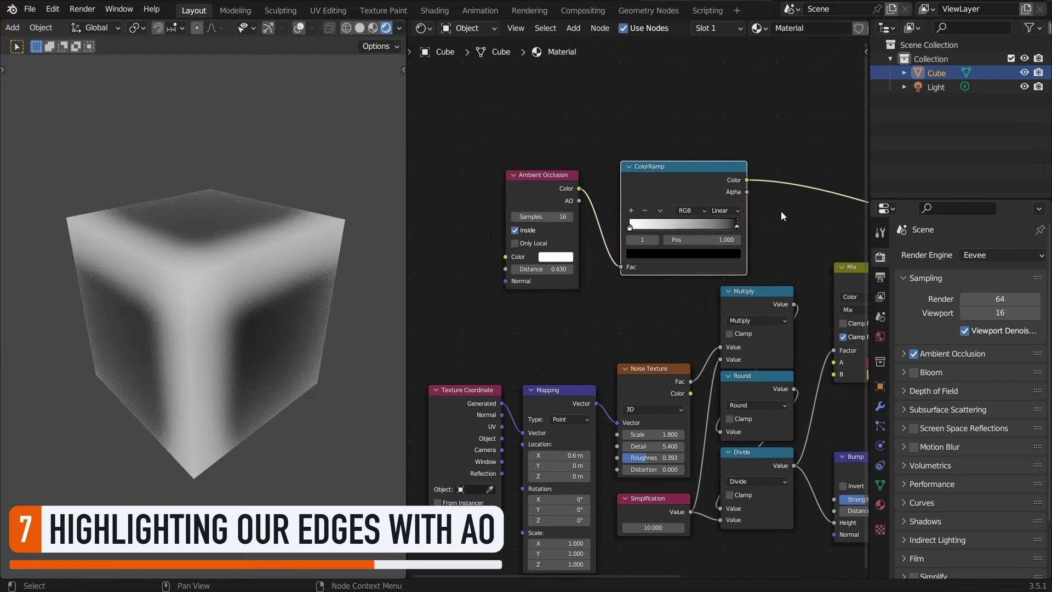
Narrow the edge mask by moving the ColorRamp's black stop to 0.673 and setting the Ambient Occlusion Distance to 0.06
drag(735, 228, 712, 227)
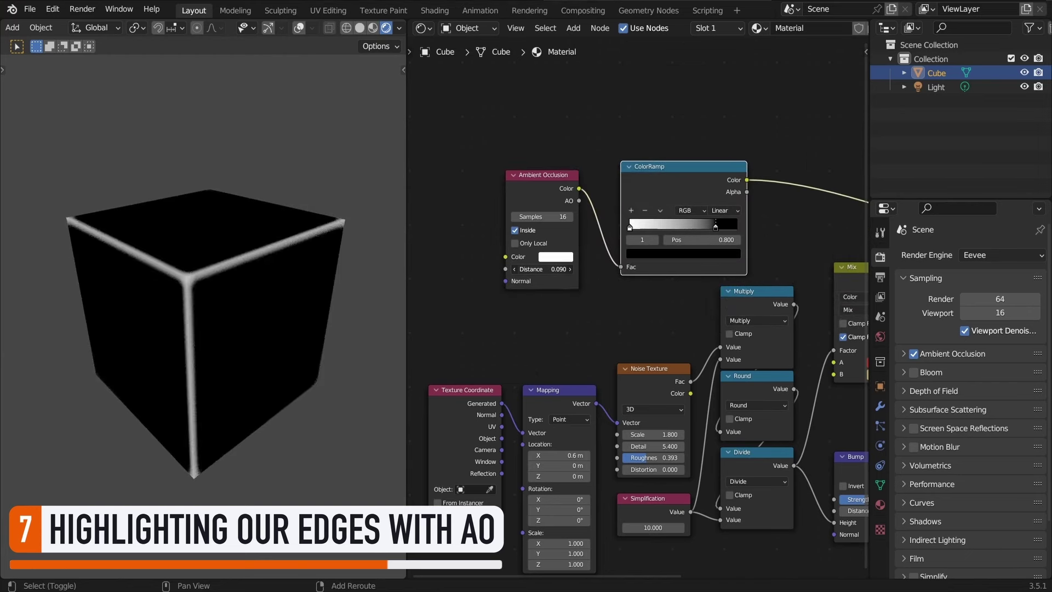
drag(712, 227, 702, 234)
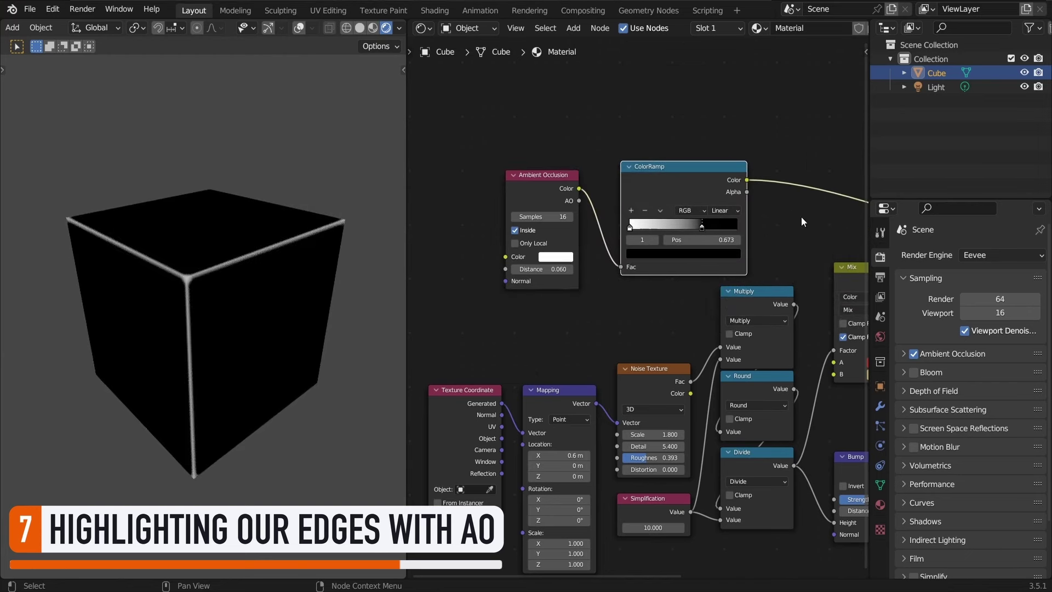
Move the Mix, Bump and shader nodes away from the math nodes to make room before the Mix
middle_drag(381, 264, 531, 291)
middle_drag(780, 239, 612, 187)
click(627, 178)
middle_drag(707, 241, 597, 209)
scroll(597, 208, down, 1)
drag(590, 134, 850, 495)
key(g)
click(650, 330)
Insert a Math Add node combining the ColorRamp and Divide outputs into the Mix Factor, and preview the Principled BSDF
key(shift+a)
click(560, 159)
text(math)
key(Return)
click(556, 177)
drag(480, 109, 533, 199)
drag(522, 373, 533, 211)
drag(600, 159, 611, 267)
drag(566, 169, 583, 217)
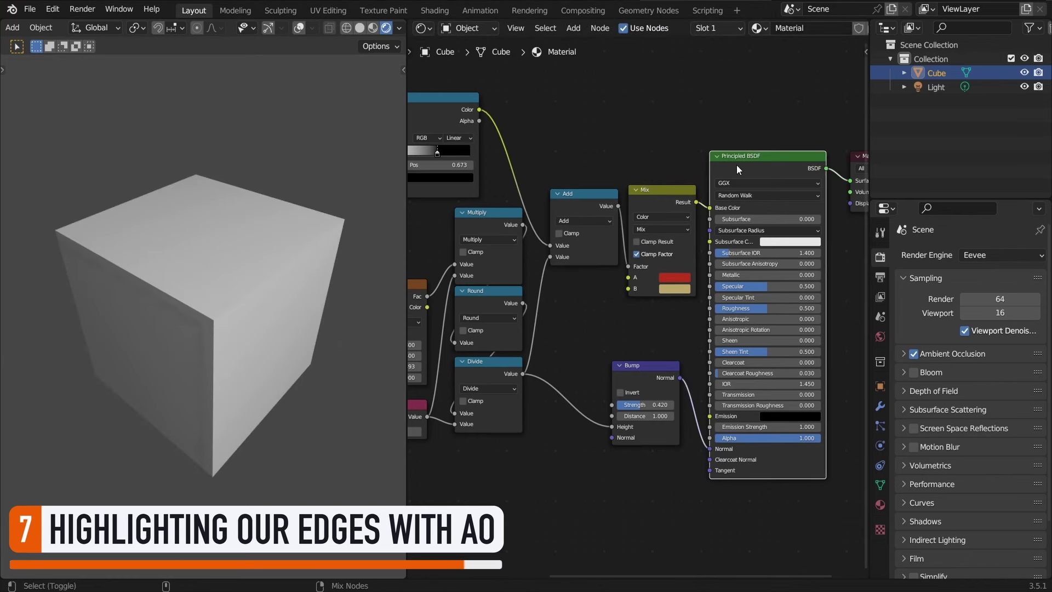
middle_drag(284, 401, 277, 333)
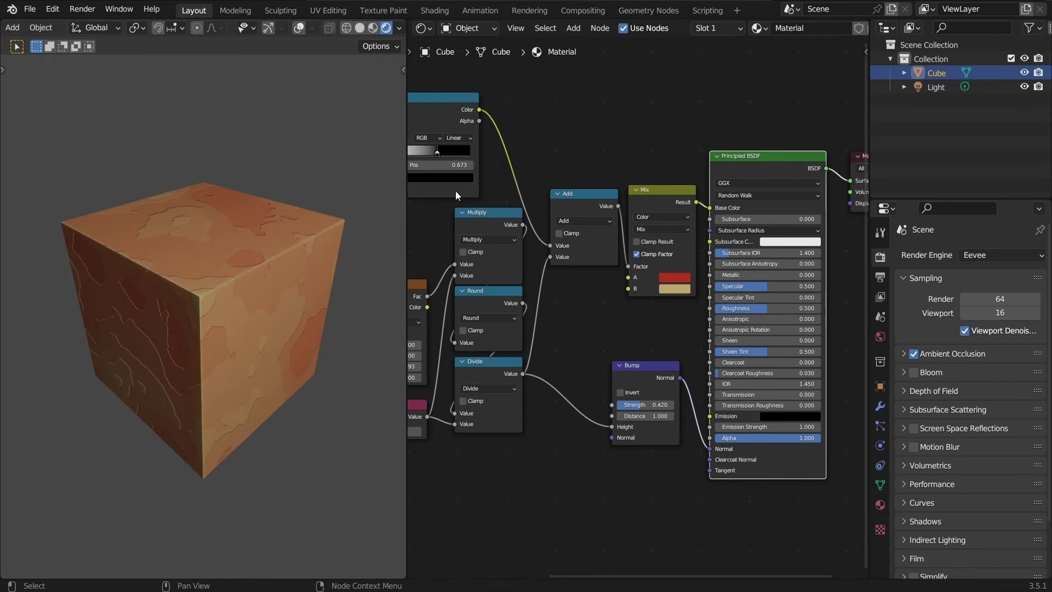
Soften the edge highlight with Ambient Occlusion Distance 0.25, the black ramp stop at 0.705 and a light grey first stop
middle_drag(456, 191, 712, 222)
scroll(637, 250, up, 2)
middle_drag(637, 250, 640, 256)
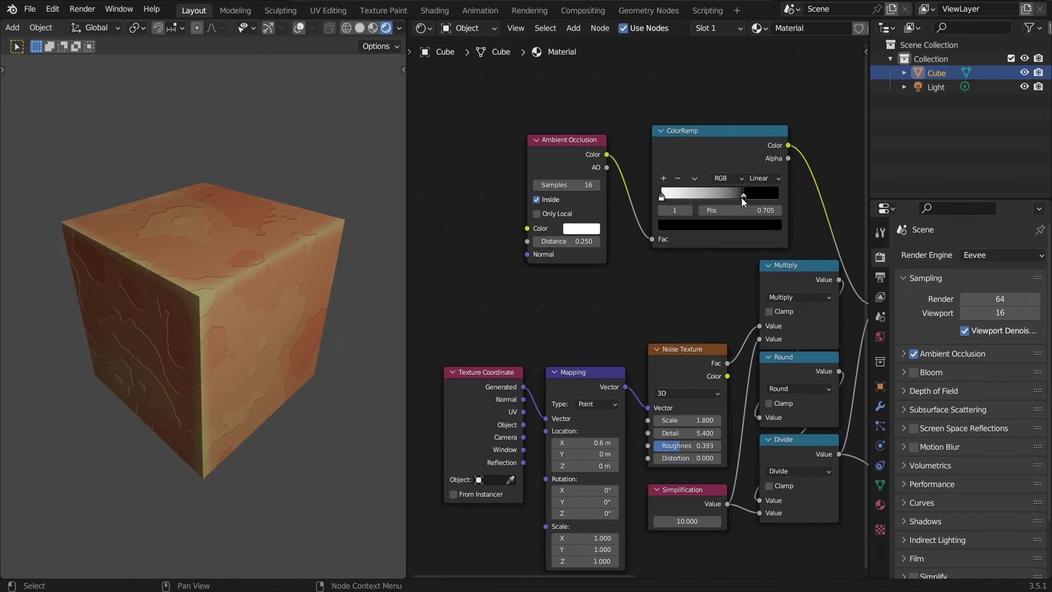
click(712, 225)
drag(755, 105, 756, 72)
mouse_move(362, 300)
middle_down()
mouse_move(309, 284)
mouse_move(363, 286)
middle_up()
Set the Noise Texture's Scale to 3, Detail to 13.3 and Roughness to 0.533, and the Bump Strength to 0.403
scroll(646, 297, down, 2)
middle_drag(773, 512, 669, 411)
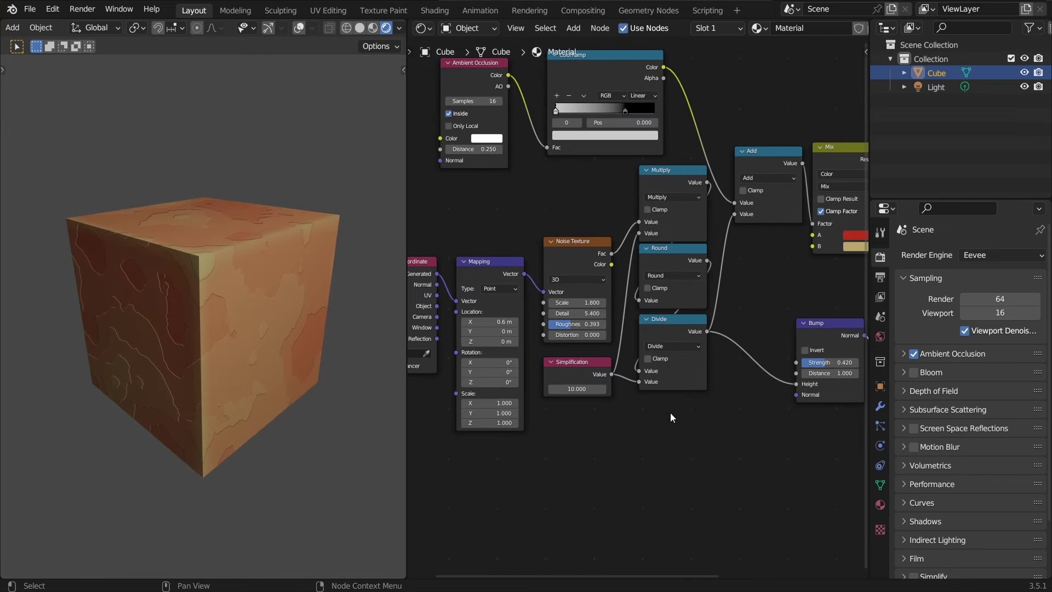
drag(580, 304, 630, 303)
mouse_move(580, 315)
mouse_down()
mouse_move(668, 315)
mouse_move(588, 324)
mouse_up()
drag(831, 363, 830, 363)
Shift the Mix node's B colour towards a more orange tone
middle_drag(813, 275, 690, 296)
click(739, 267)
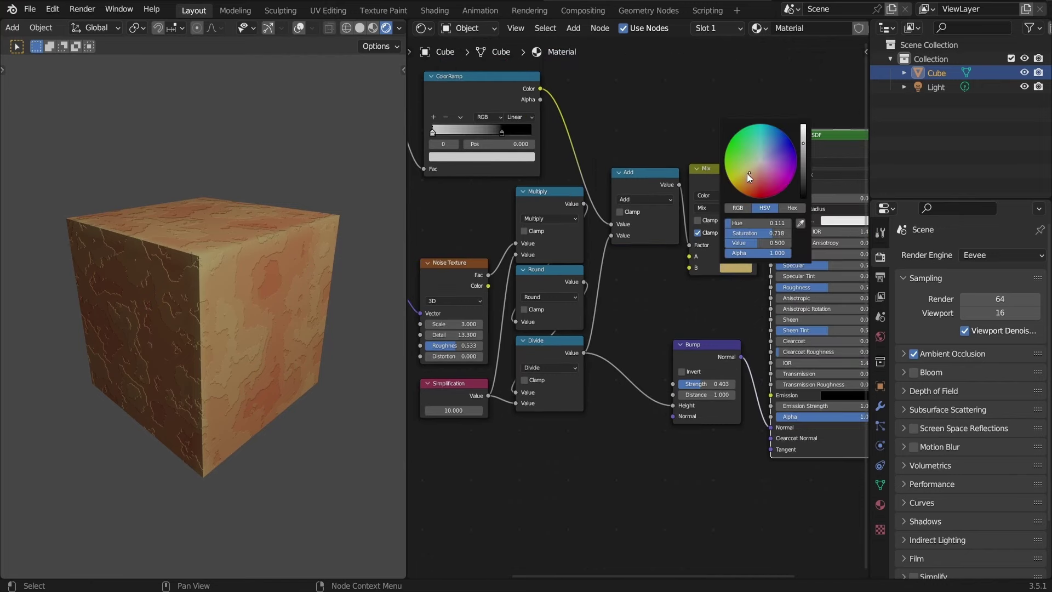
drag(746, 176, 746, 184)
Set the Noise Texture's Scale to 0.9 and Roughness to 0.633
middle_drag(618, 295, 757, 278)
scroll(630, 298, up, 2)
drag(591, 309, 595, 335)
scroll(630, 323, down, 3)
Fine-tune the Mix node's B colour to a muted tan
middle_drag(630, 323, 569, 335)
click(802, 270)
drag(805, 192, 809, 186)
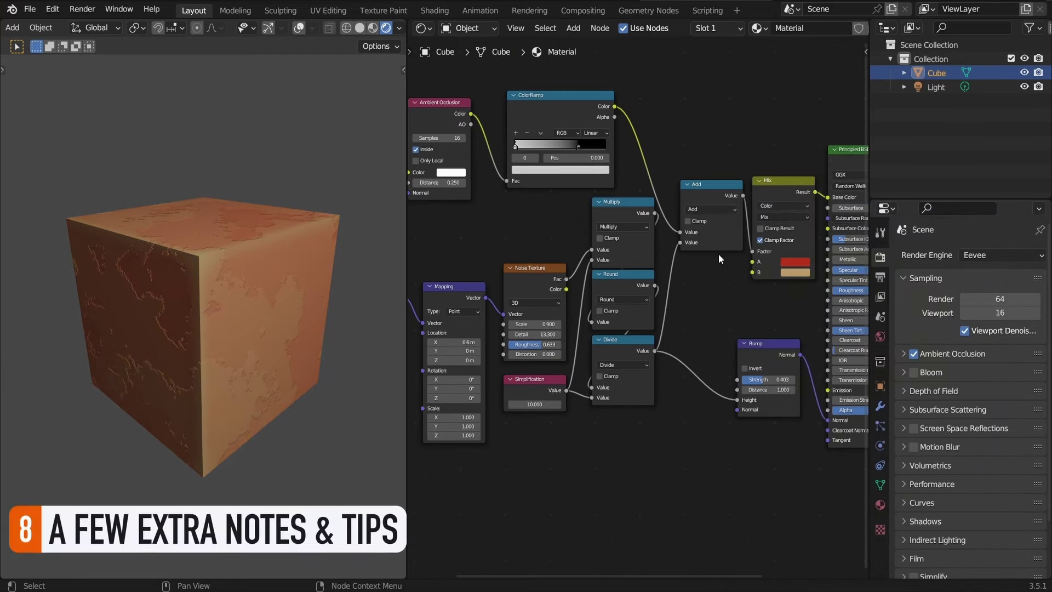
Add an RGB node holding the tan colour and connect it to the Mix node's B input
key(shift+a)
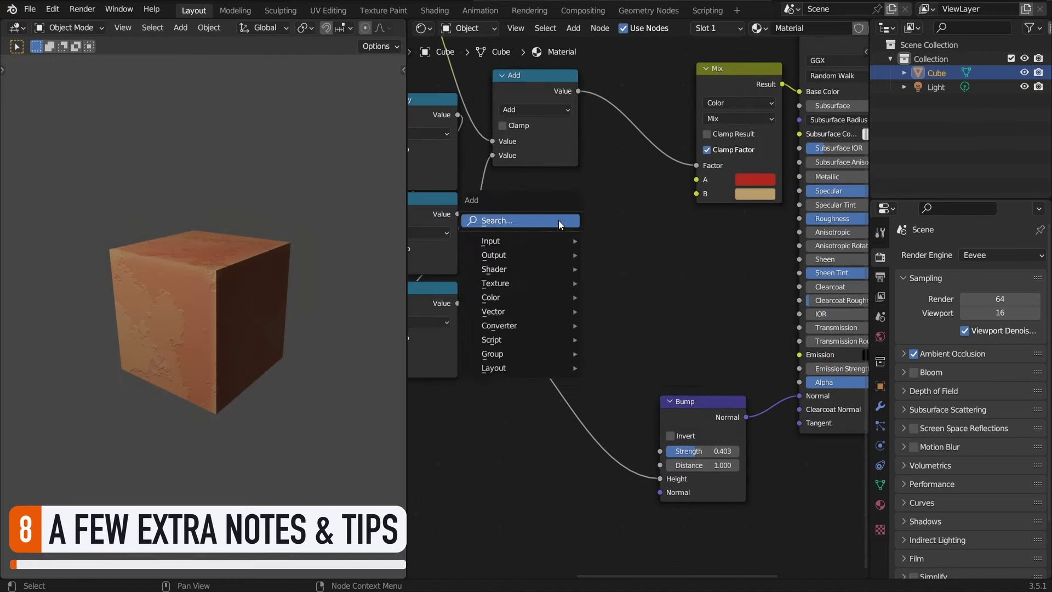
text(rgb)
key(Return)
click(651, 302)
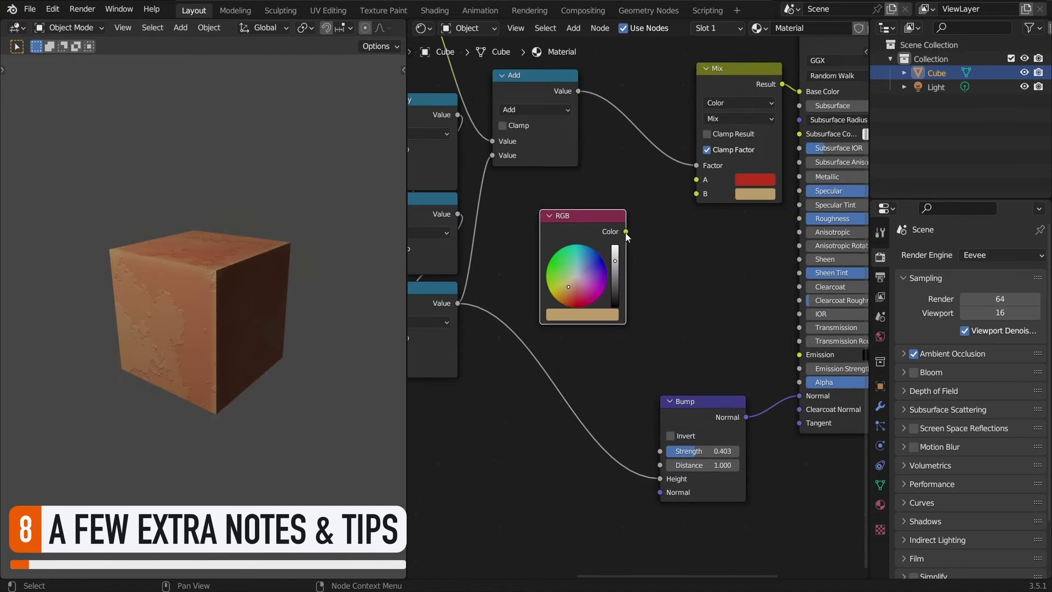
drag(626, 232, 696, 193)
key(g)
click(651, 278)
Add a Hue Saturation Value node fed by the RGB colour and connect it to the Mix node's A input
key(shift+a)
click(663, 254)
text(hu)
key(Return)
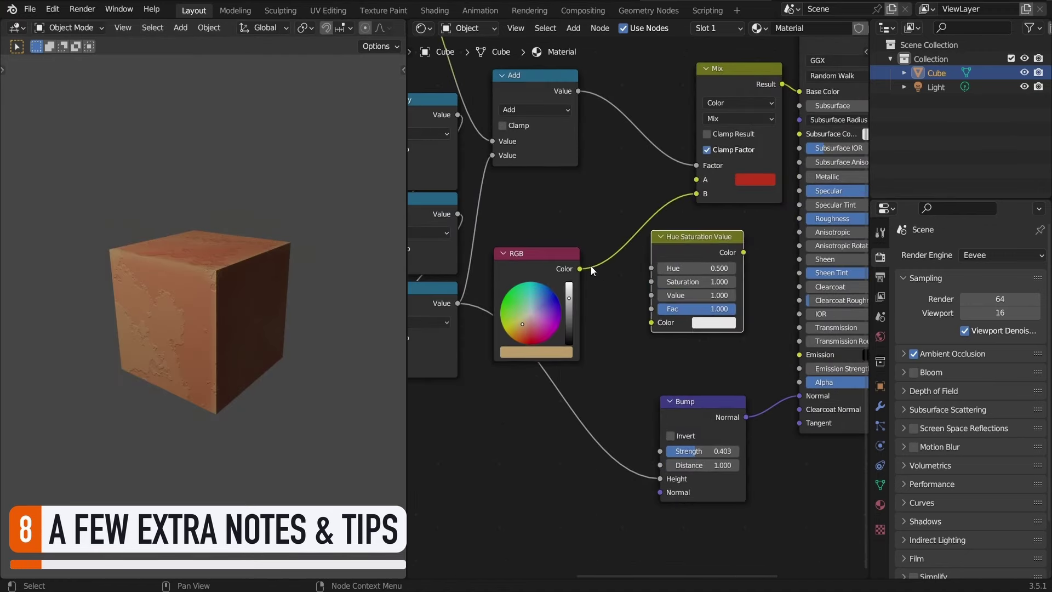
click(753, 242)
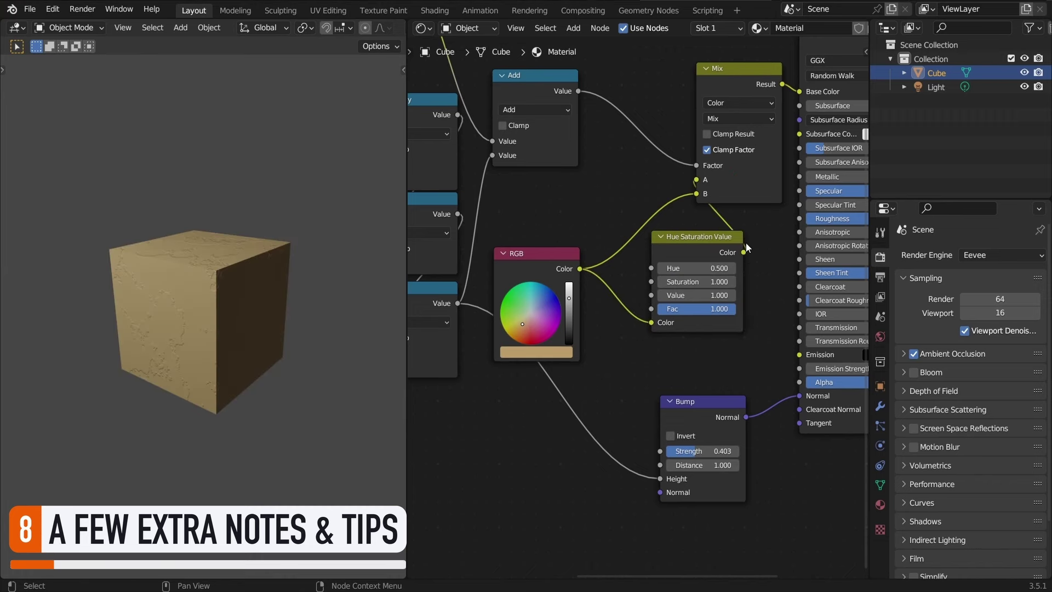
Arrange the Hue Saturation Value node directly above the RGB node, between the Add and Mix nodes
drag(723, 242, 649, 169)
drag(524, 273, 614, 291)
scroll(614, 292, up, 2)
middle_drag(707, 241, 731, 299)
drag(553, 110, 555, 63)
drag(627, 183, 656, 353)
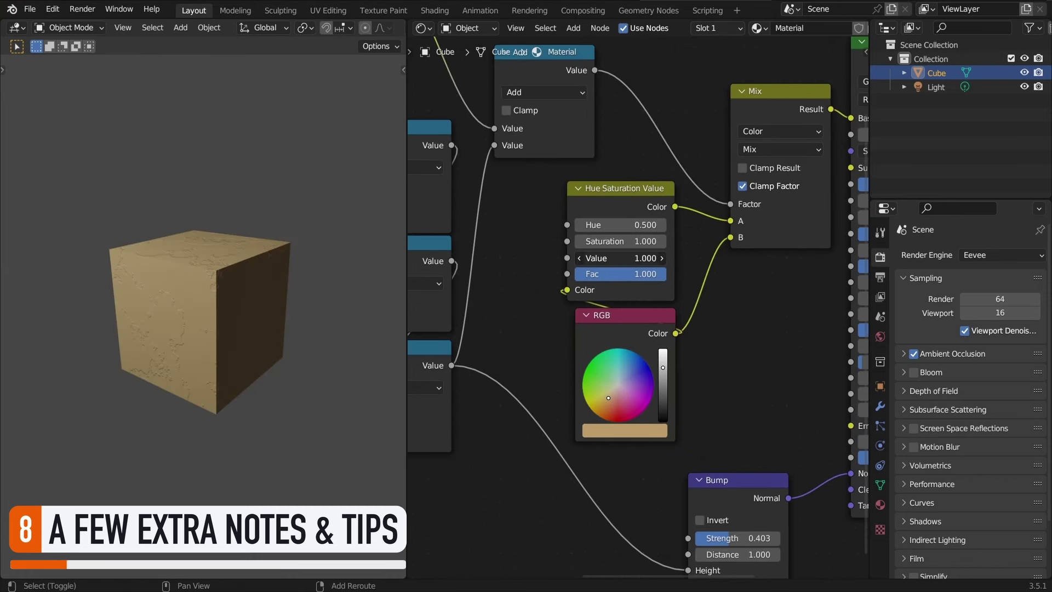
Set the Hue Saturation Value node to Hue 0.39, Saturation 2 and Value 0.17, and vary the RGB node's colour
drag(621, 258, 602, 225)
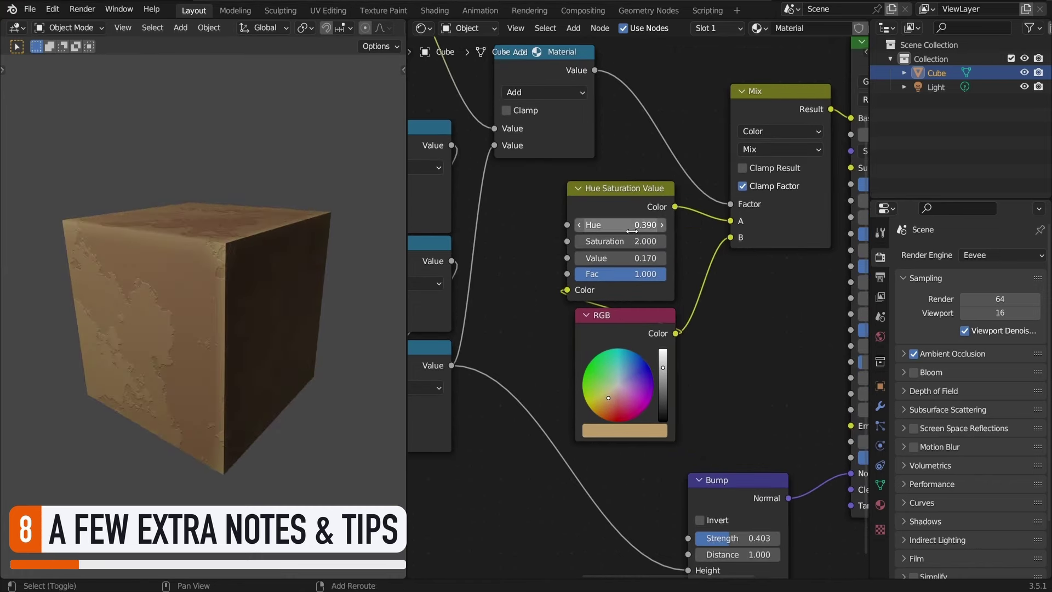
click(632, 231)
click(769, 370)
mouse_move(608, 398)
mouse_down()
mouse_move(632, 370)
mouse_move(590, 392)
mouse_move(622, 375)
mouse_move(621, 392)
mouse_move(621, 377)
mouse_up()
middle_drag(176, 360, 230, 371)
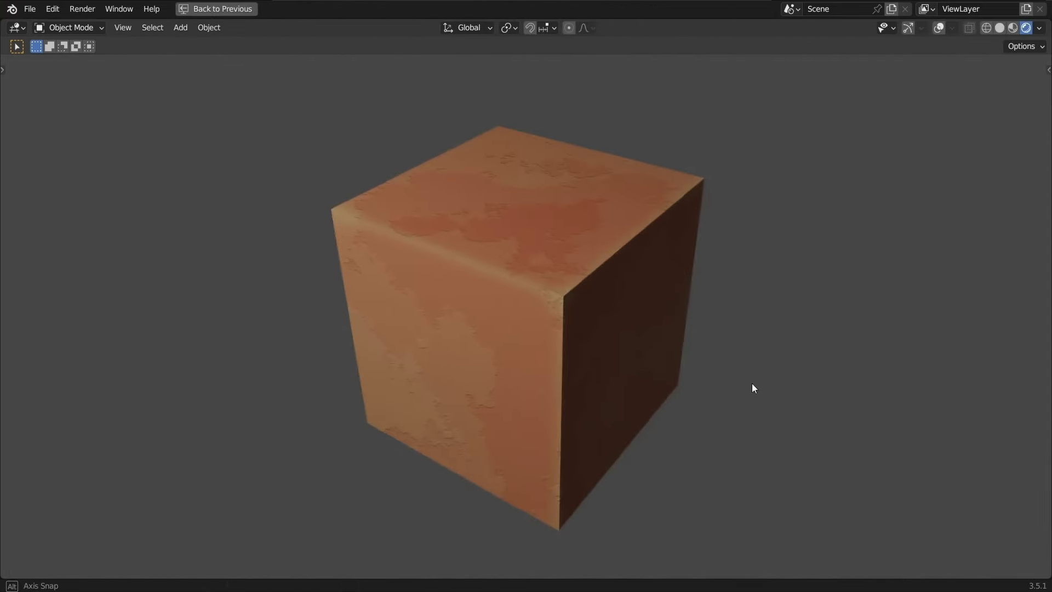
middle_drag(752, 383, 905, 370)
middle_drag(969, 366, 810, 368)
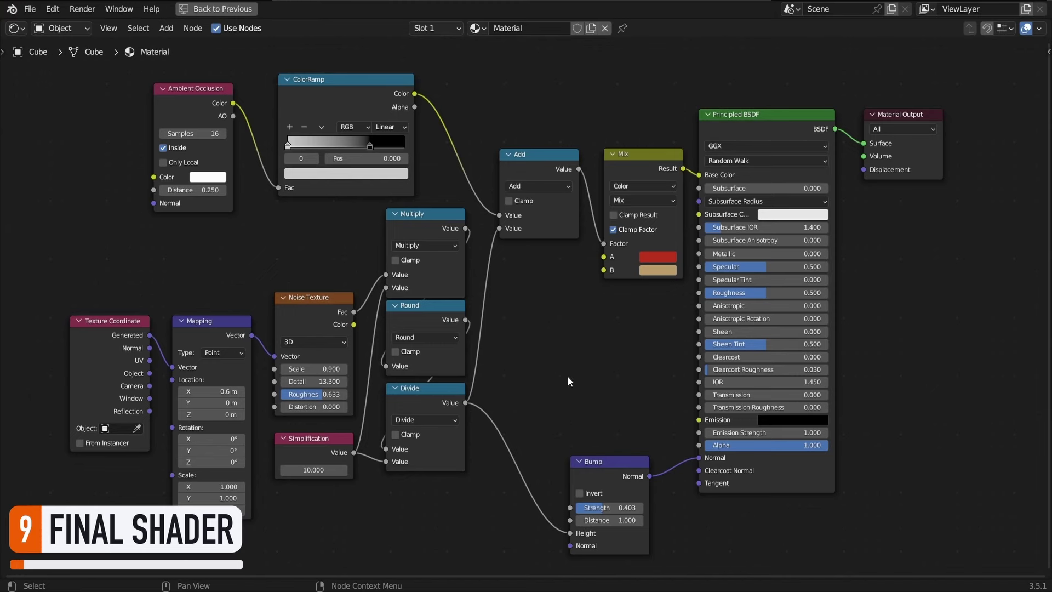
Move the posterised noise nodes, from Texture Coordinate to Divide, away from the surrounding nodes
middle_drag(568, 376, 749, 330)
drag(278, 201, 614, 421)
key(g)
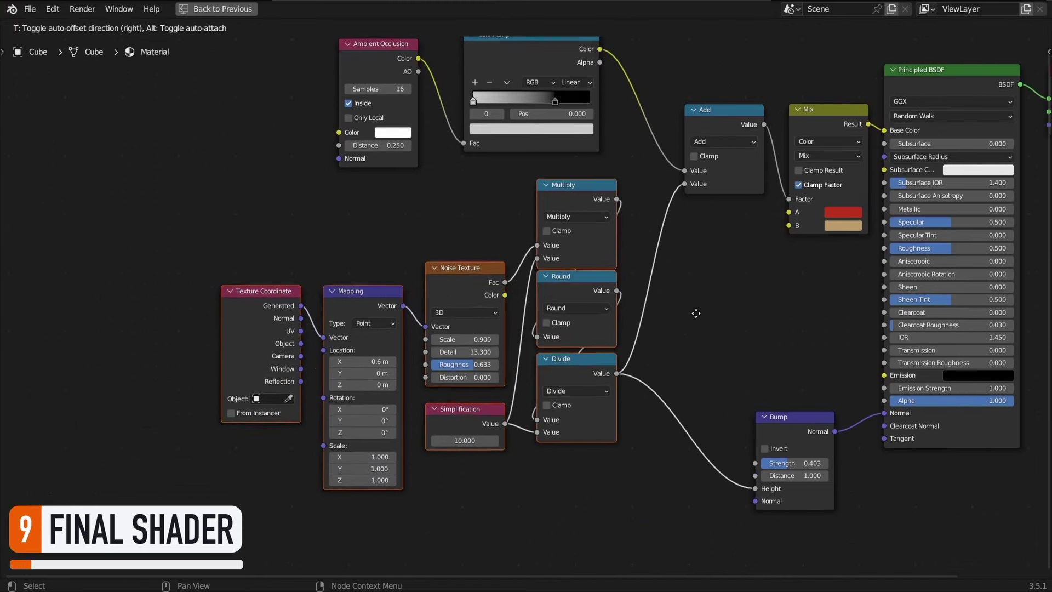
click(678, 347)
click(677, 346)
Add a frame above the noise nodes and label it "Pixelated"/Posterised Noise
key(shift+a)
text(sfr)
key(Return)
click(354, 231)
key(F2)
text("Pixelated"/Posterised Noise)
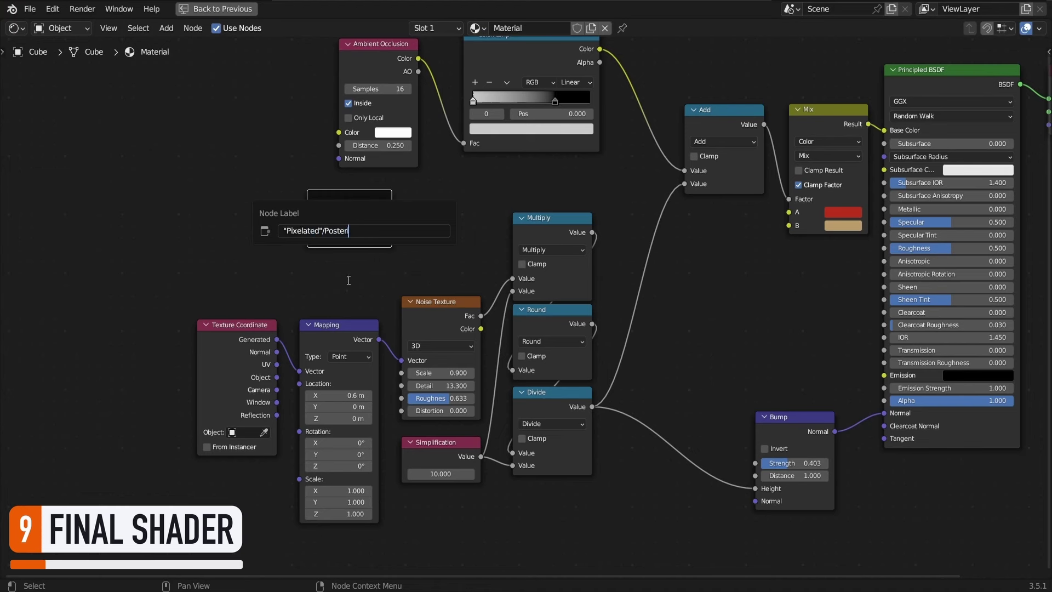
key(Return)
Parent the coordinate, mapping, noise, Simplification and math nodes to the "Pixelated"/Posterised Noise frame
drag(229, 268, 621, 536)
shift+click(357, 234)
key(ctrl+p)
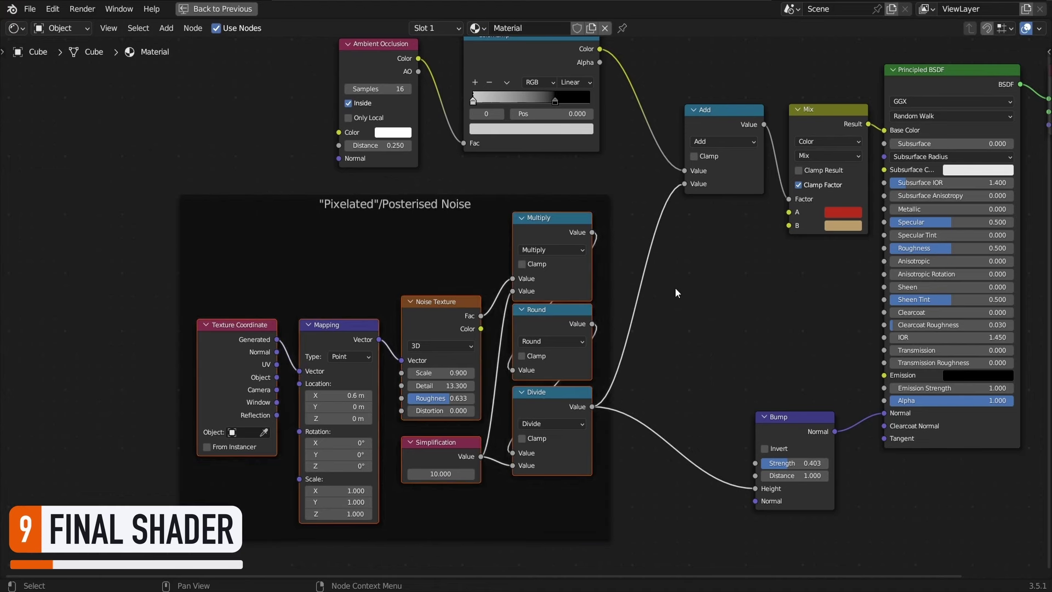
click(709, 298)
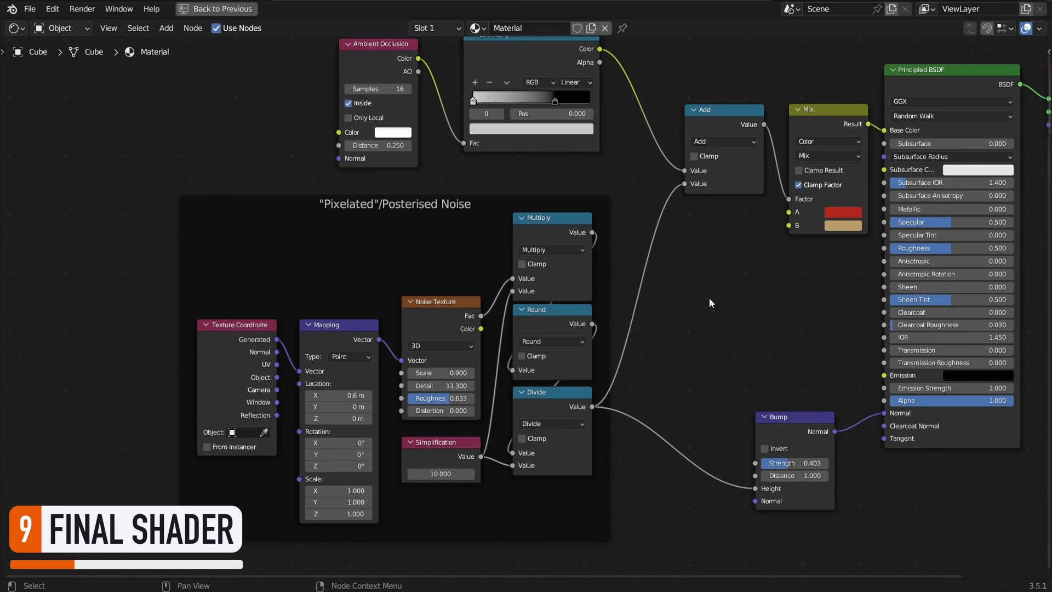
Enclose the Bump node in a new frame labelled "Surface Bump (Fake Irregularities)"
scroll(628, 210, up, 2)
middle_drag(629, 211, 408, 139)
drag(597, 399, 547, 389)
key(shift+a)
text(sframe)
key(Return)
click(483, 323)
key(F2)
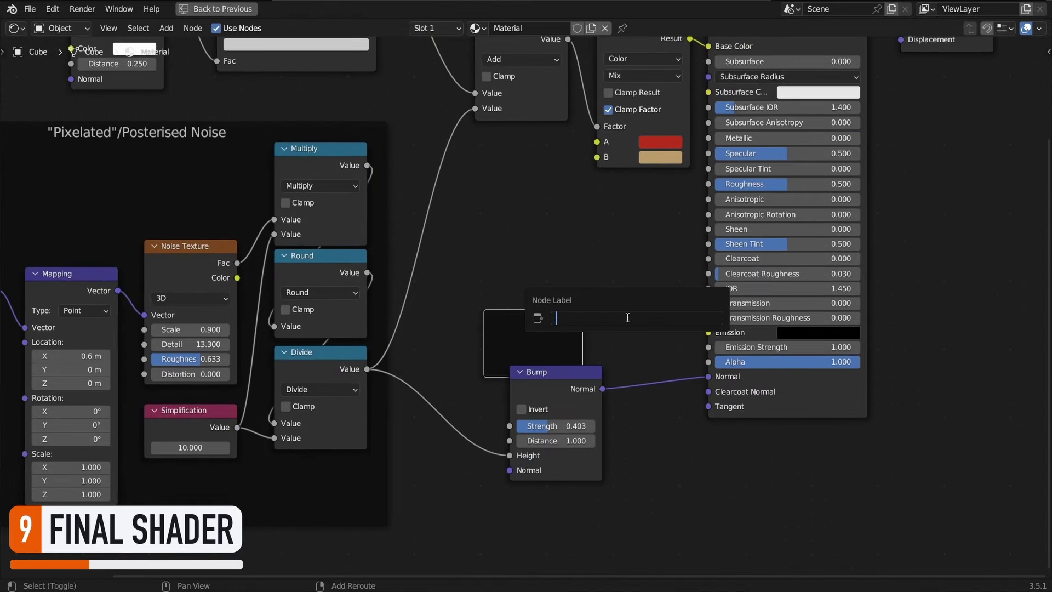
text(Surface Bump  (Fake Irregularities))
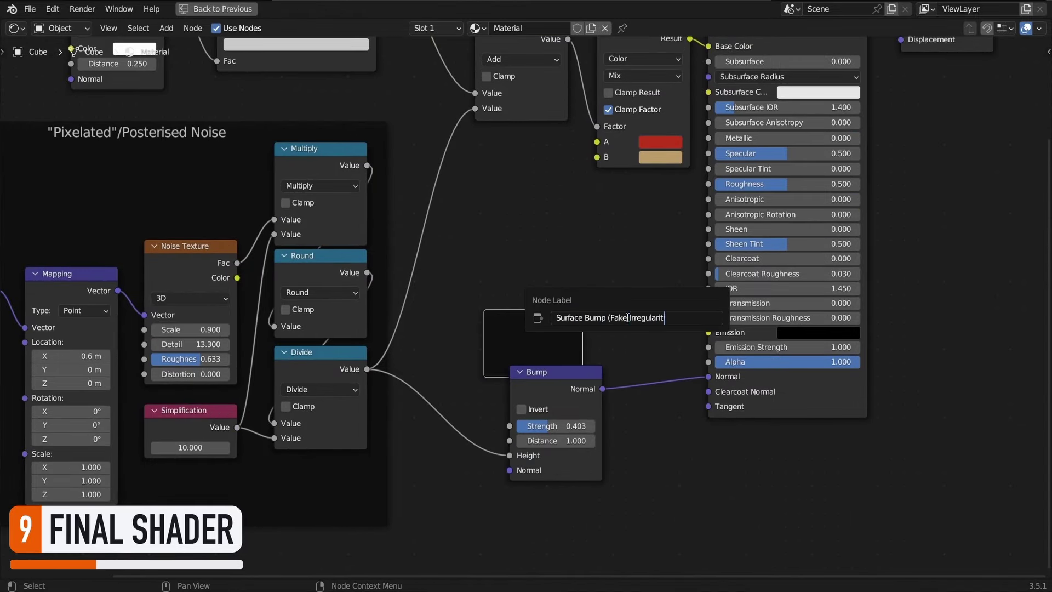
key(Return)
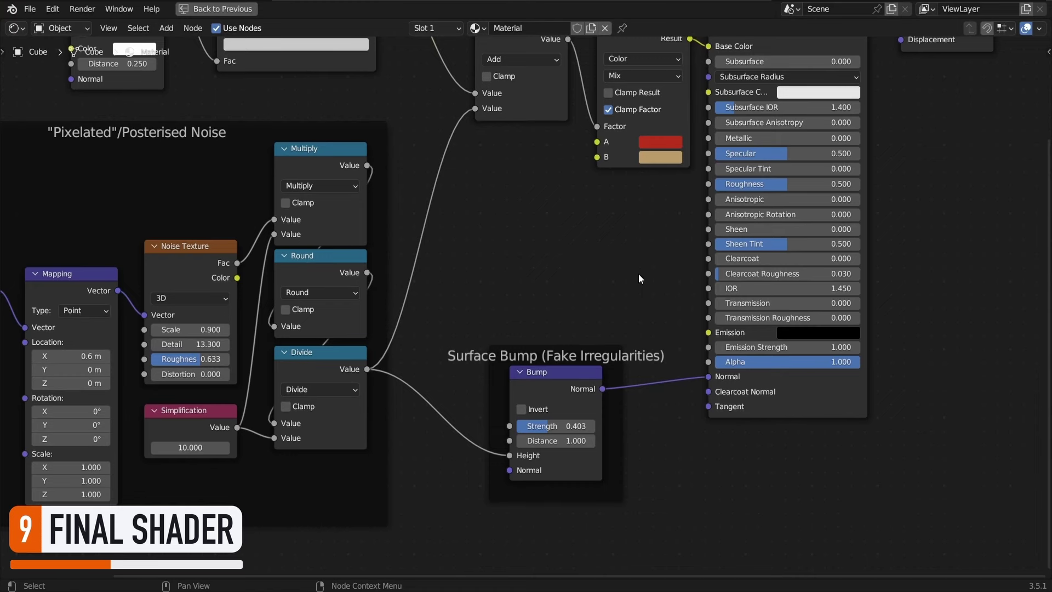
Add a frame above the Ambient Occlusion node and label it "Edges Highlight (w/ Ambient Occlusion)"
middle_drag(405, 116, 703, 355)
key(shift+a)
click(408, 93)
text(fra)
key(Return)
click(400, 125)
key(F2)
text(Edges Highlight (w/A)
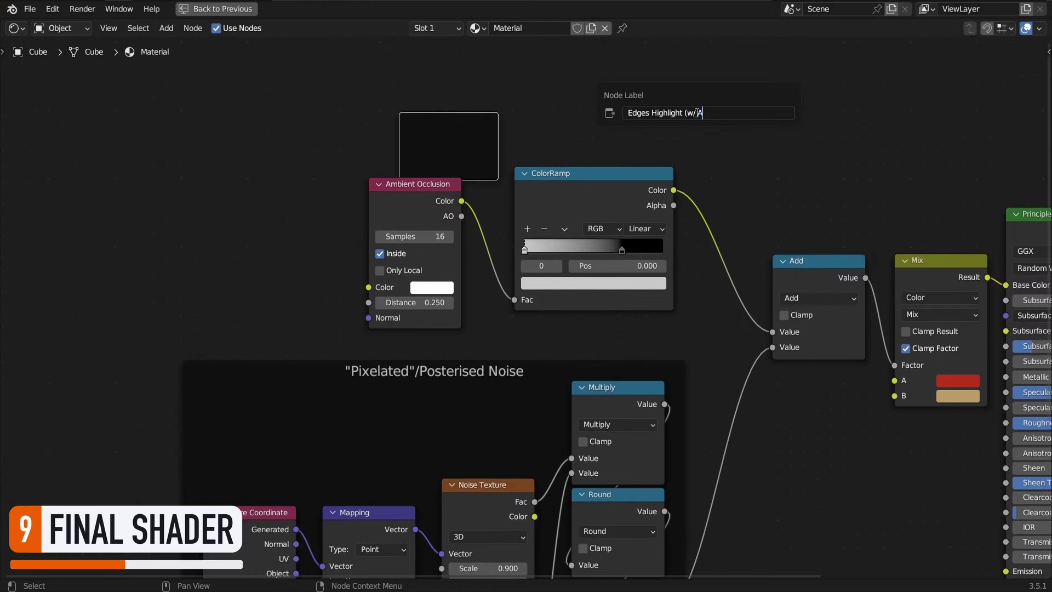
text(mbient Occlusion))
key(Return)
Parent the Ambient Occlusion and ColorRamp nodes to the "Edges Highlight (w/ Ambient Occlusion)" frame
drag(357, 202, 558, 241)
key(g)
click(554, 237)
Move the Add and Mix nodes farther from the Principled BSDF, placing Add slightly lower than Mix
middle_drag(892, 207, 609, 88)
click(537, 160)
drag(536, 159, 498, 212)
Add a frame beside the Mix node, above the Add node, and label it "Final Colour Mix"
key(shift+a)
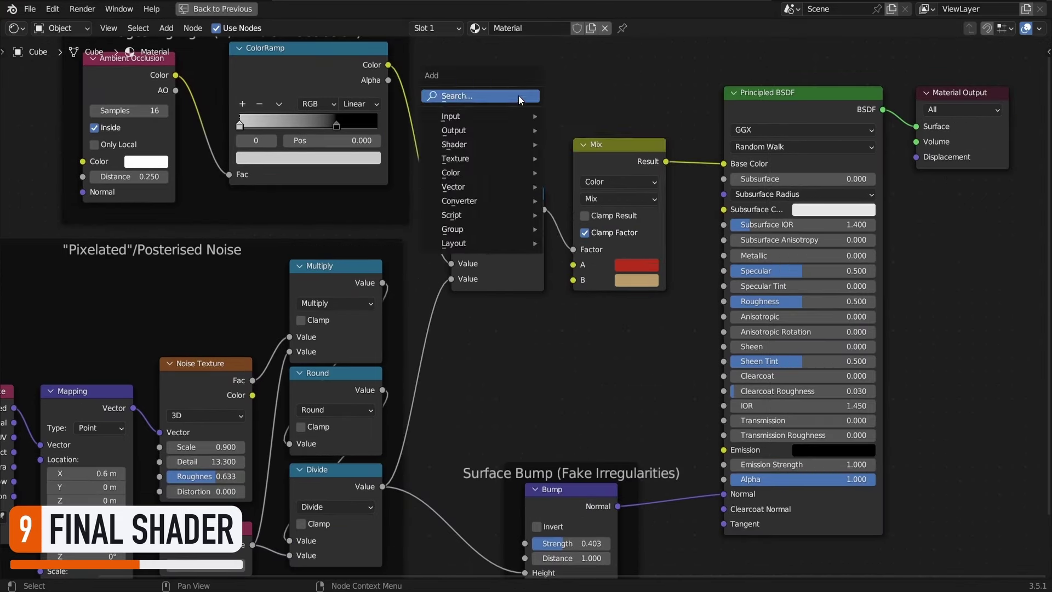
text(fram)
key(Return)
click(495, 125)
key(F2)
text(Final Co)
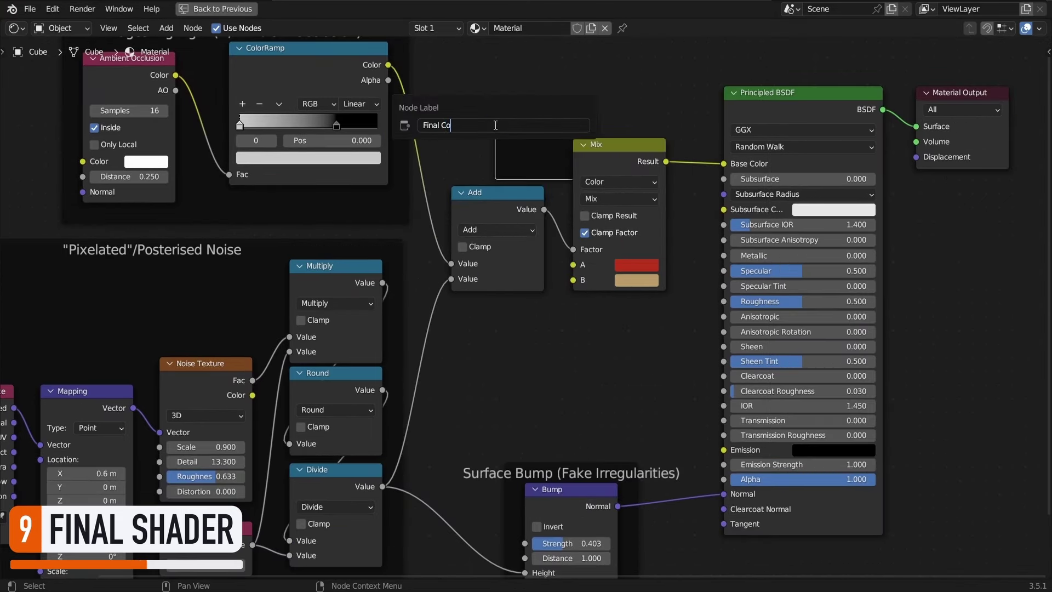
text(lour Mix)
key(Return)
Parent the Mix and Add nodes to the "Final Colour Mix" frame and fit the whole node tree in view
click(595, 147)
shift+click(501, 189)
key(g)
click(538, 151)
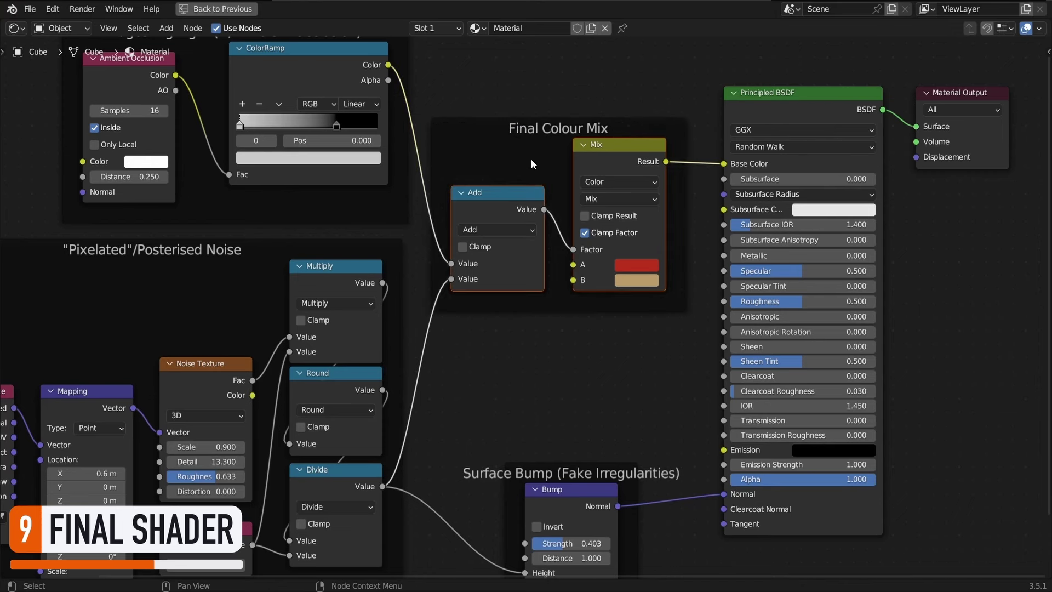
click(604, 74)
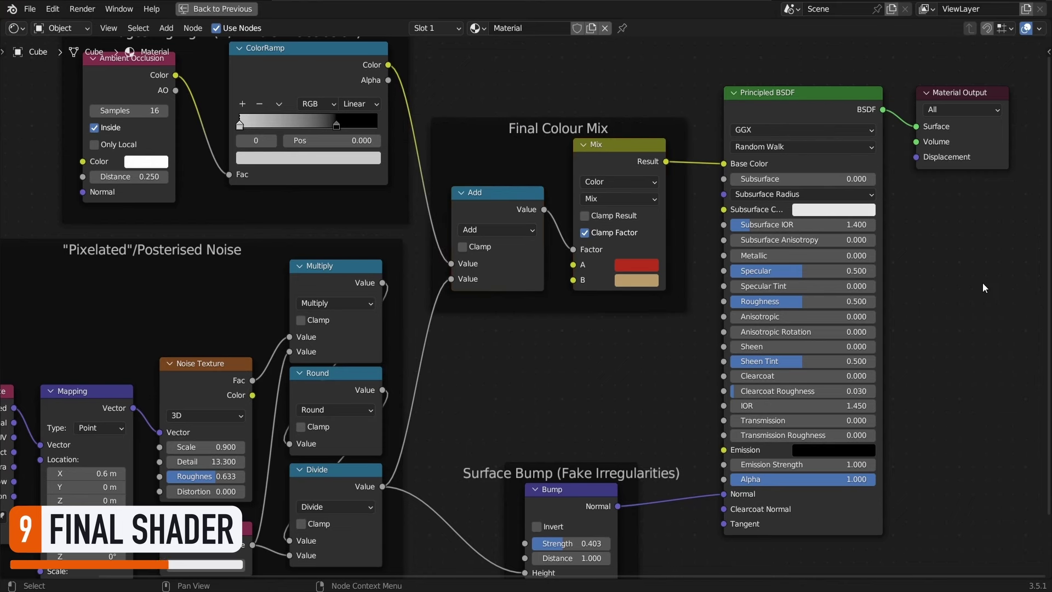
key(Home)
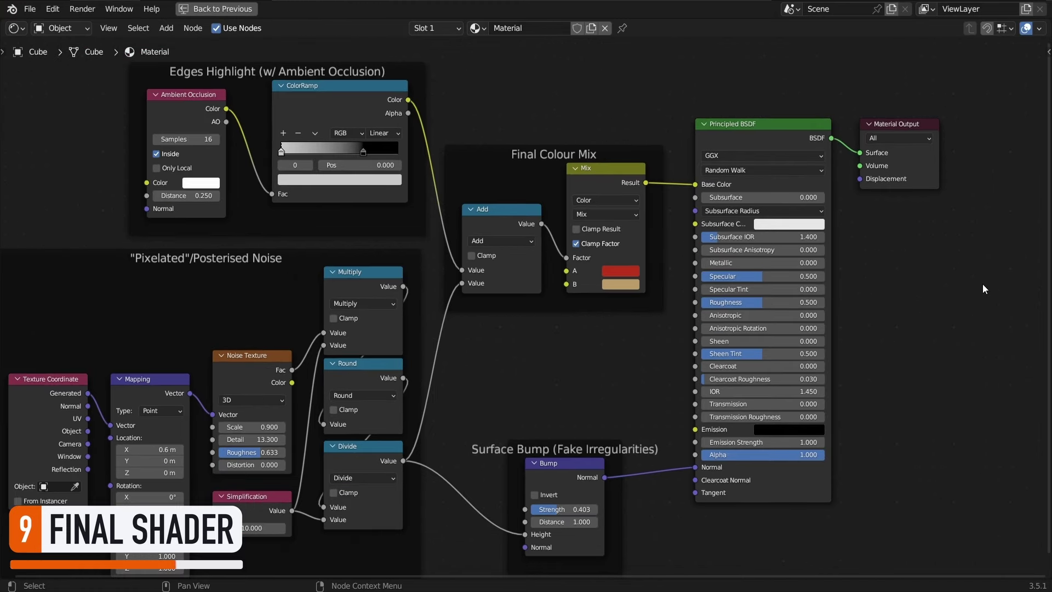
middle_drag(577, 338, 634, 316)
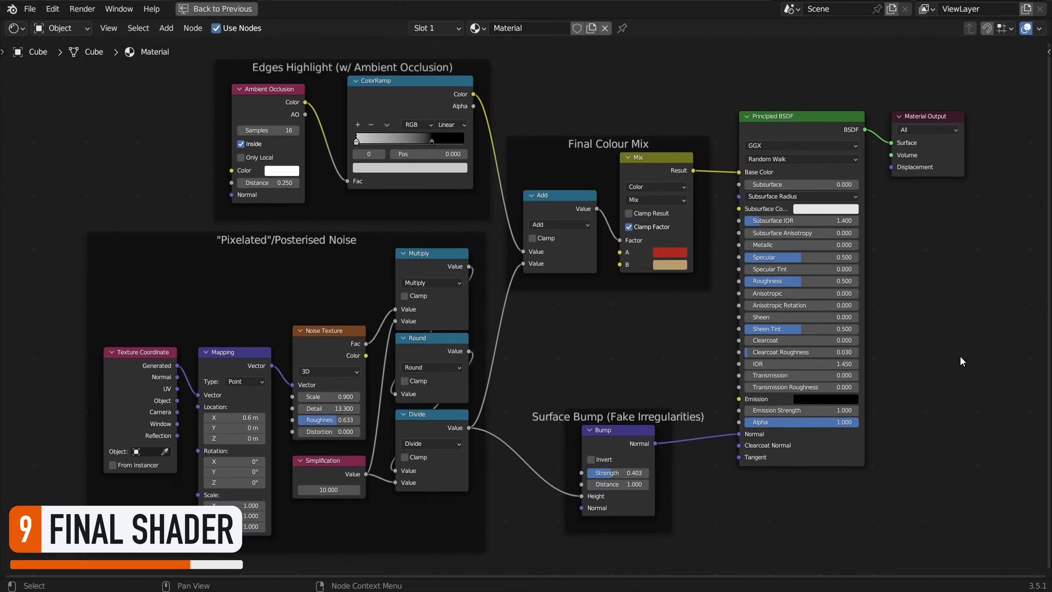